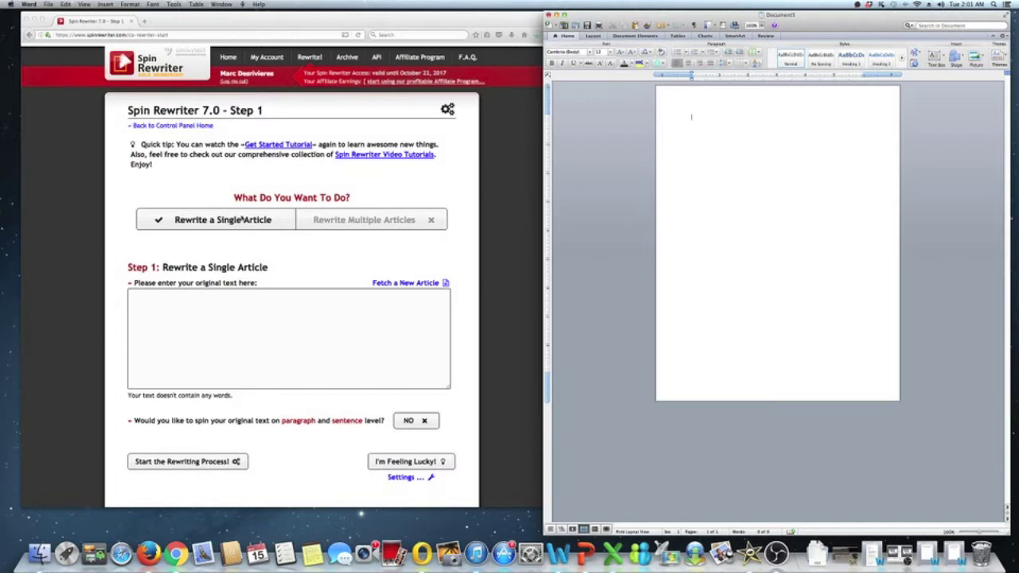
Step: Bring Firefox's Spin Rewriter Step 1 single-article page in front of the blank Word document
scroll(241, 220, down, 2)
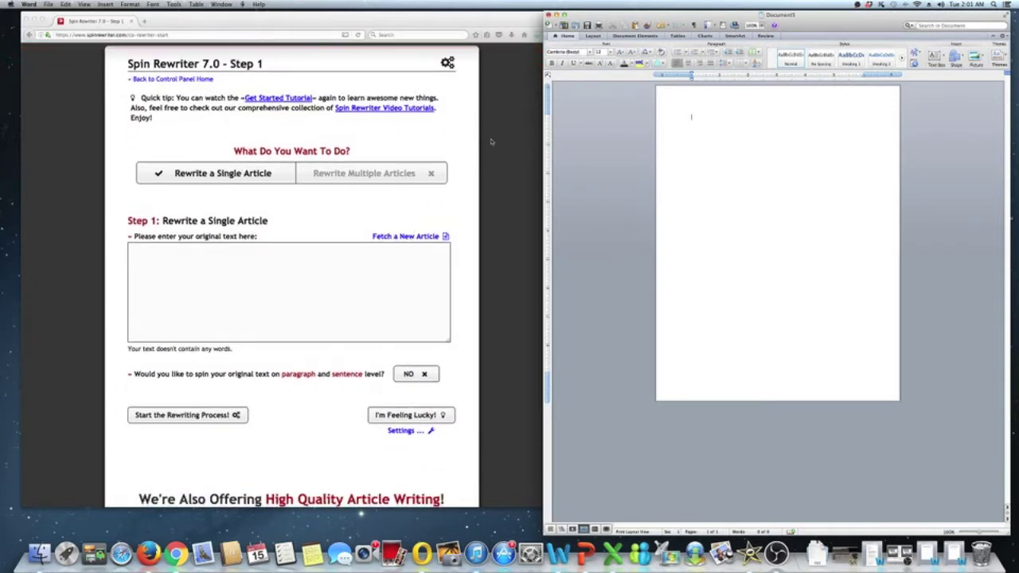
click(525, 128)
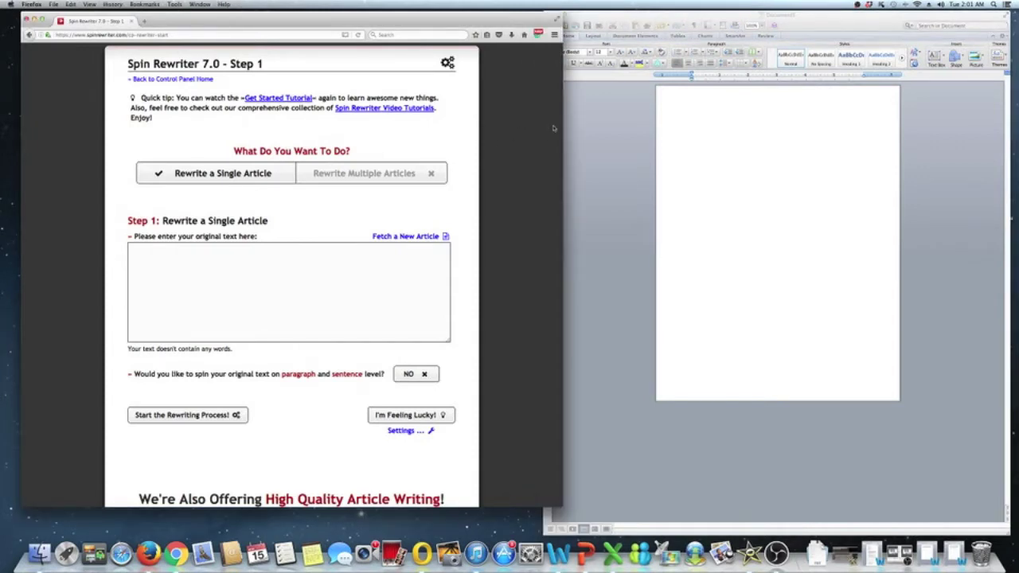
Step: Narrow the Firefox window, then move and widen Word so the two windows sit side by side
drag(564, 128, 451, 134)
click(579, 139)
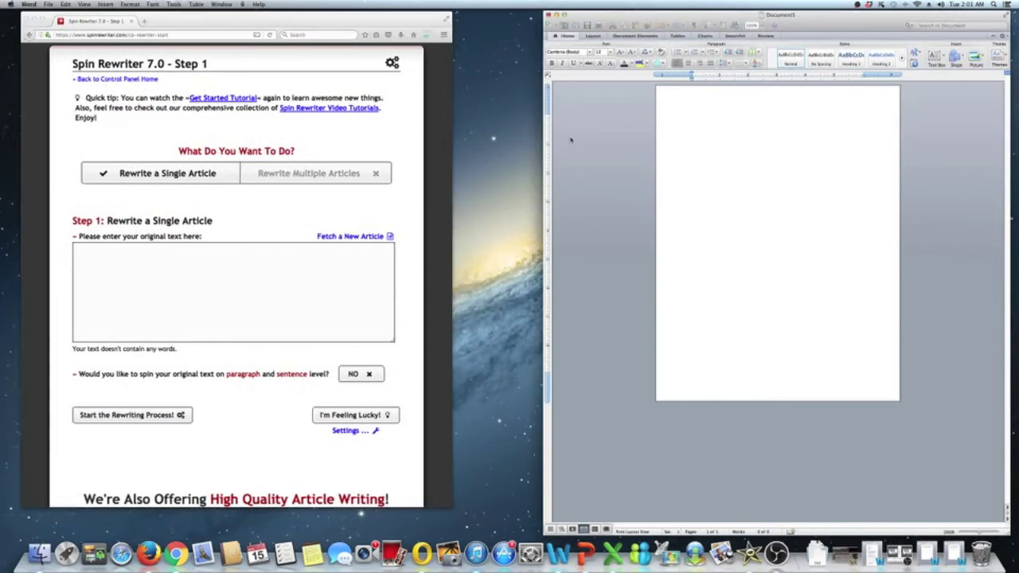
mouse_move(599, 24)
mouse_down()
mouse_move(560, 21)
mouse_move(600, 19)
mouse_up()
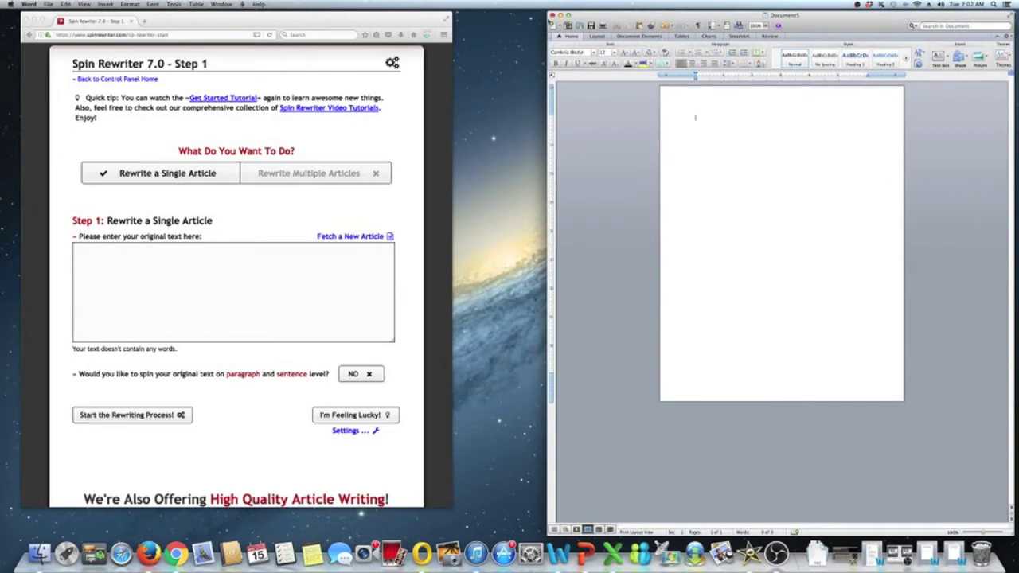
drag(548, 48, 475, 48)
click(404, 22)
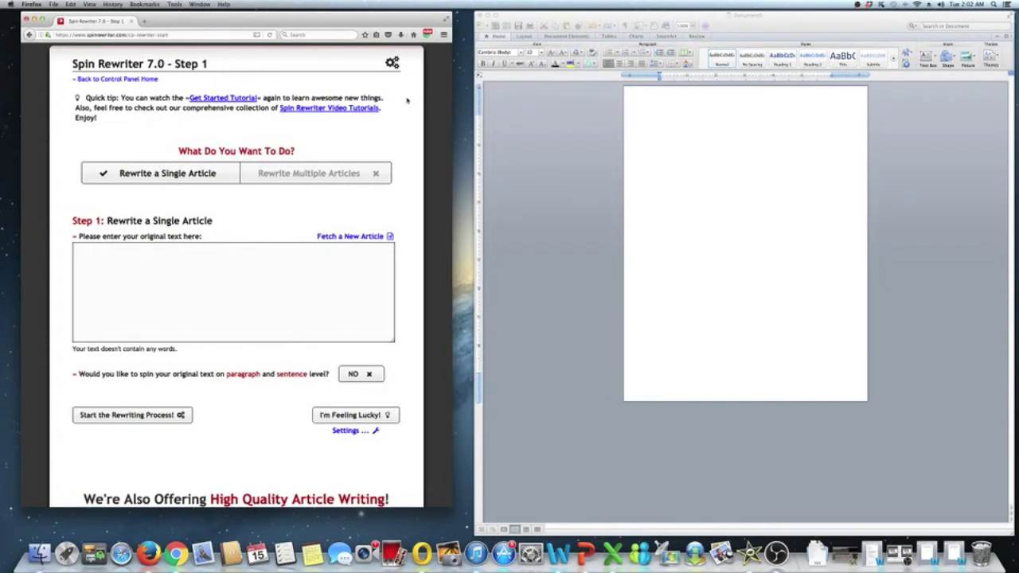
Step: Open the Fetch a New Article dialog from the Step 1 page
scroll(415, 99, down, 1)
scroll(414, 99, up, 3)
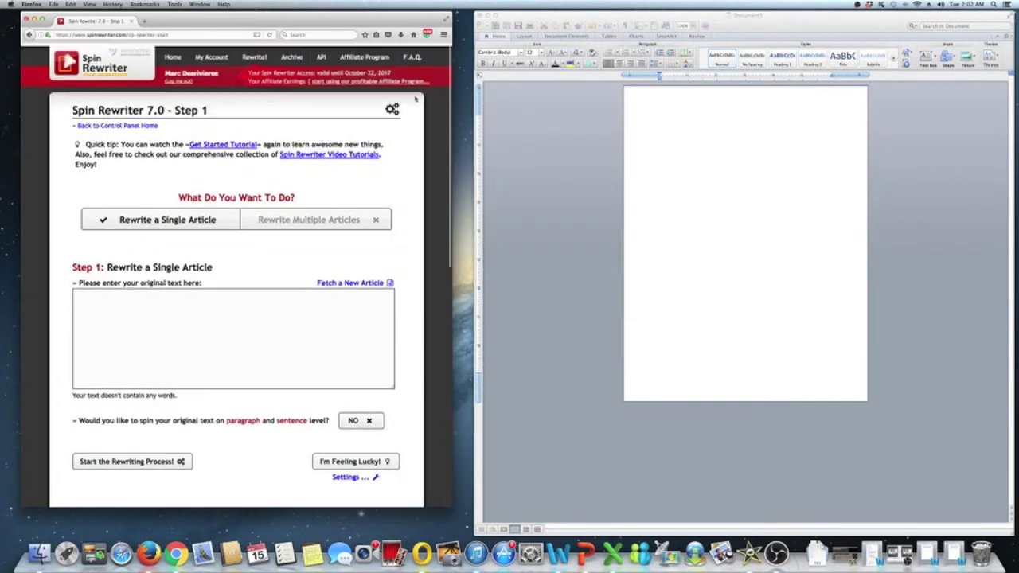
scroll(415, 99, down, 2)
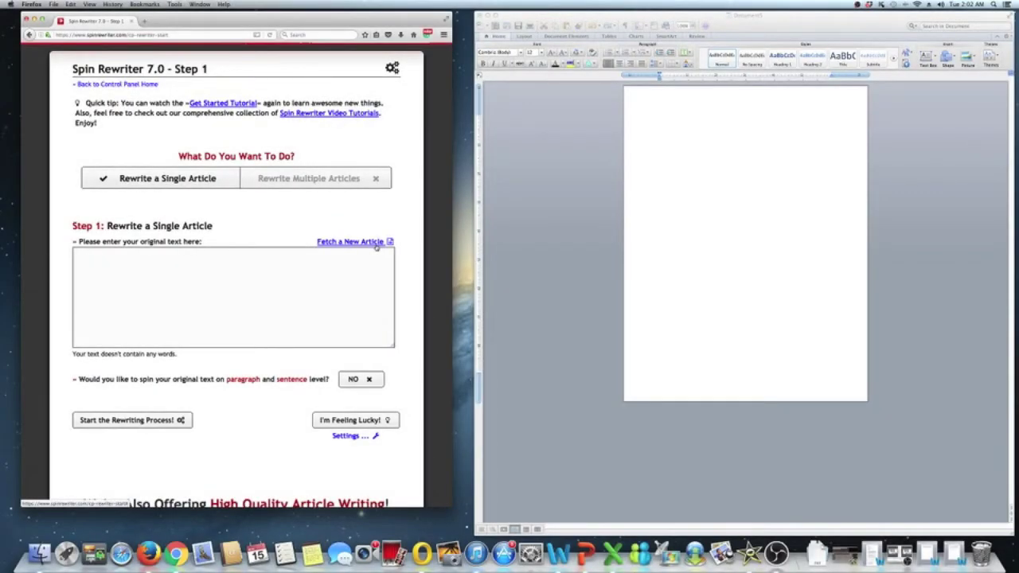
scroll(375, 245, up, 2)
scroll(375, 237, down, 3)
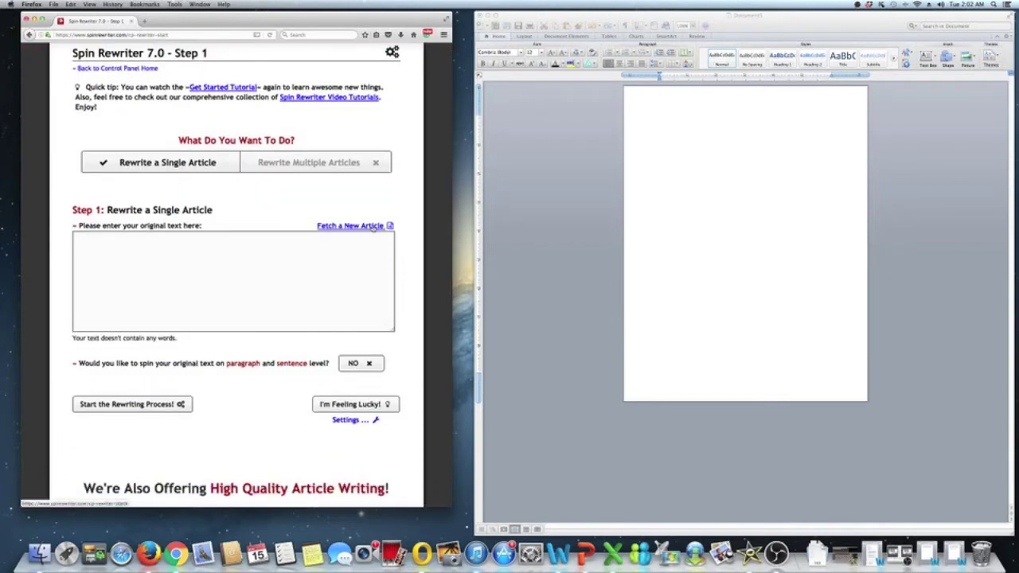
click(373, 227)
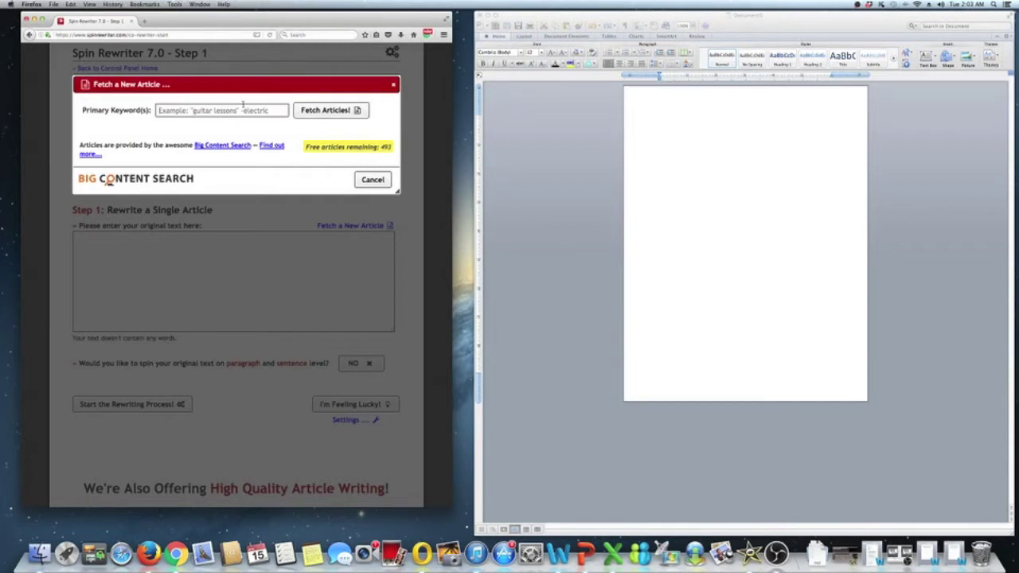
Step: Fetch ready-made articles using the primary keyword 'network marketing'
text(network)
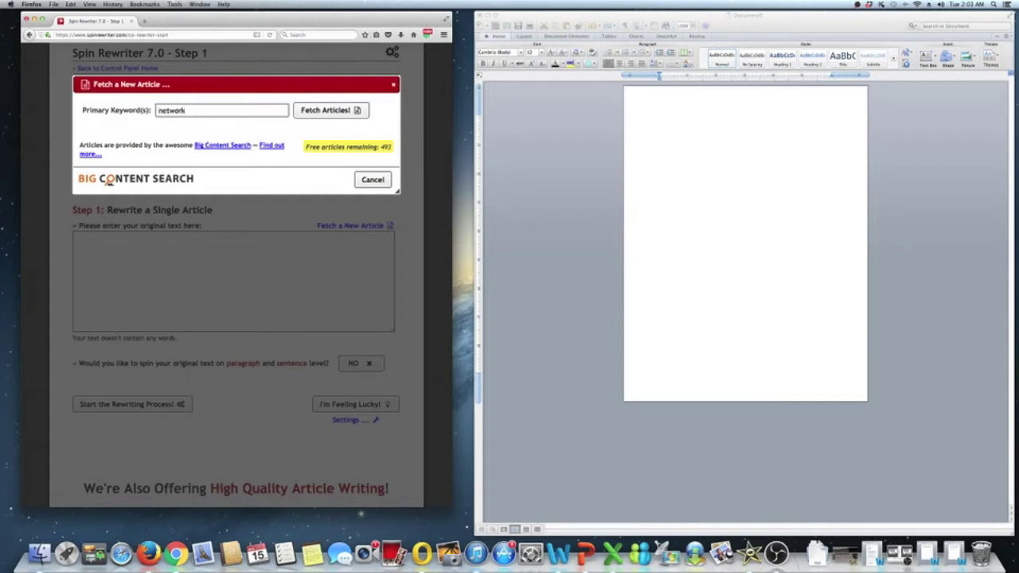
text( marketing)
click(328, 116)
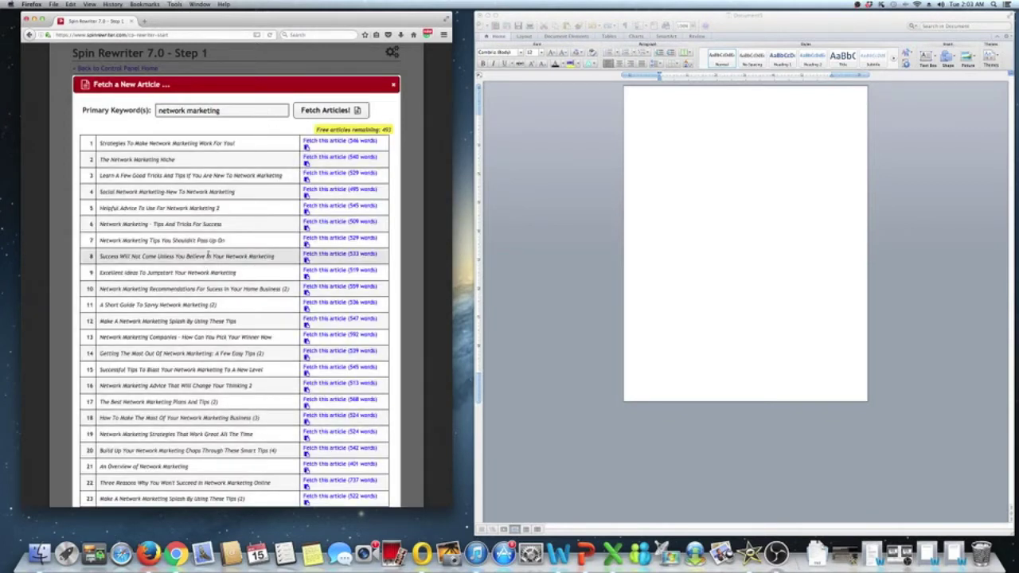
Step: Load the 509-word 'Network Marketing - Tips And Tricks For Success' article from row 6
scroll(208, 255, down, 3)
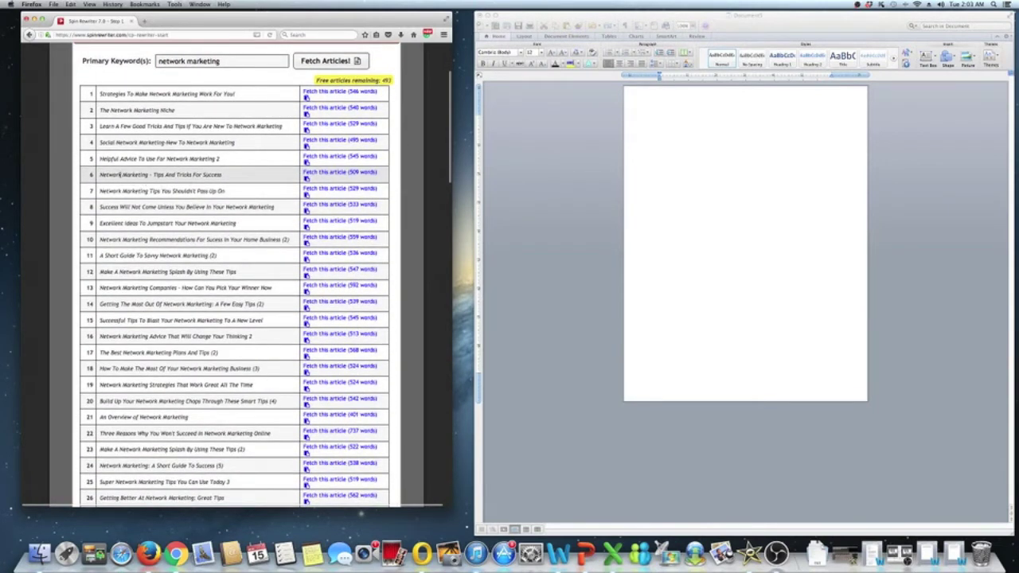
scroll(180, 179, down, 1)
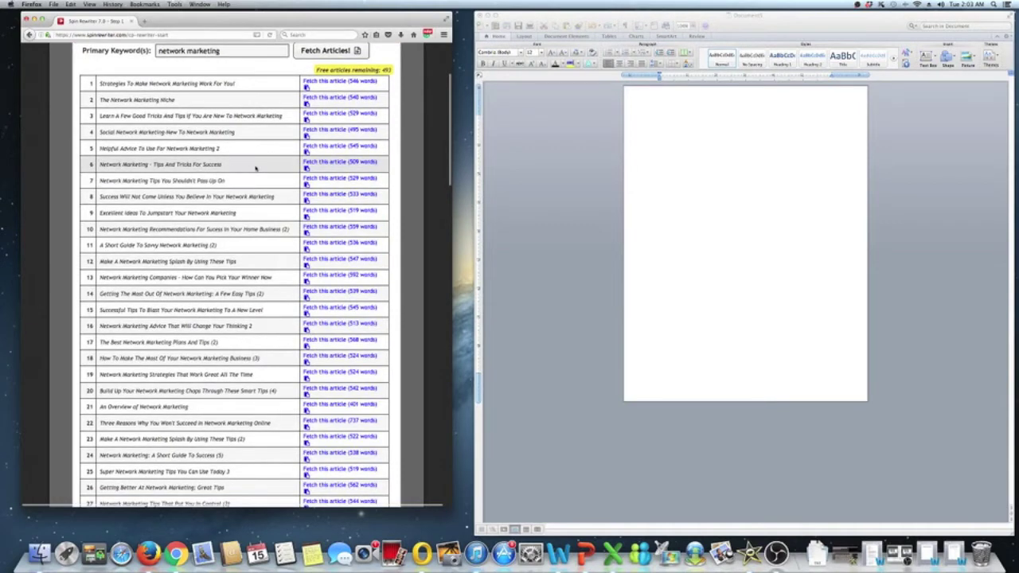
click(326, 164)
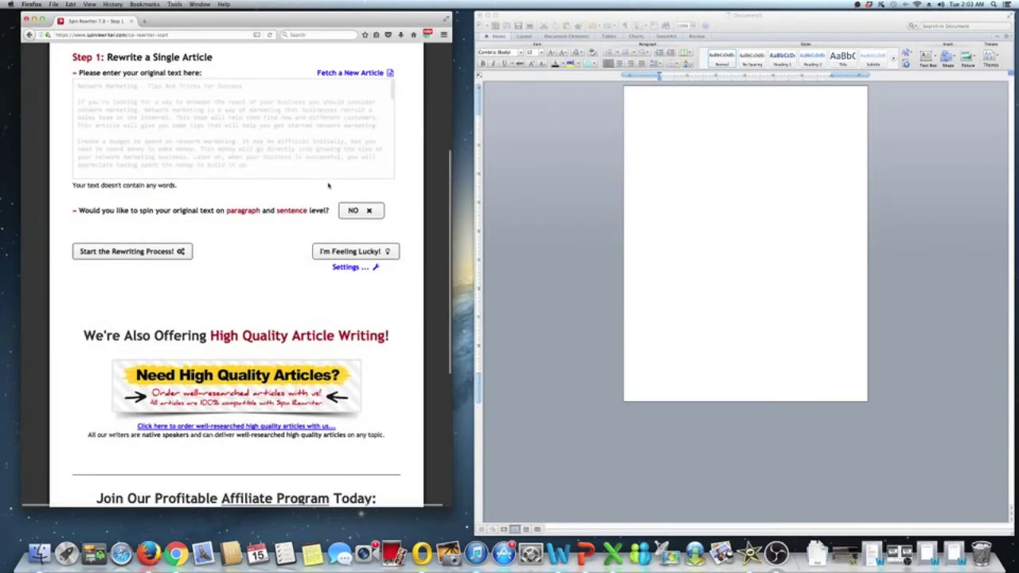
scroll(249, 135, down, 10)
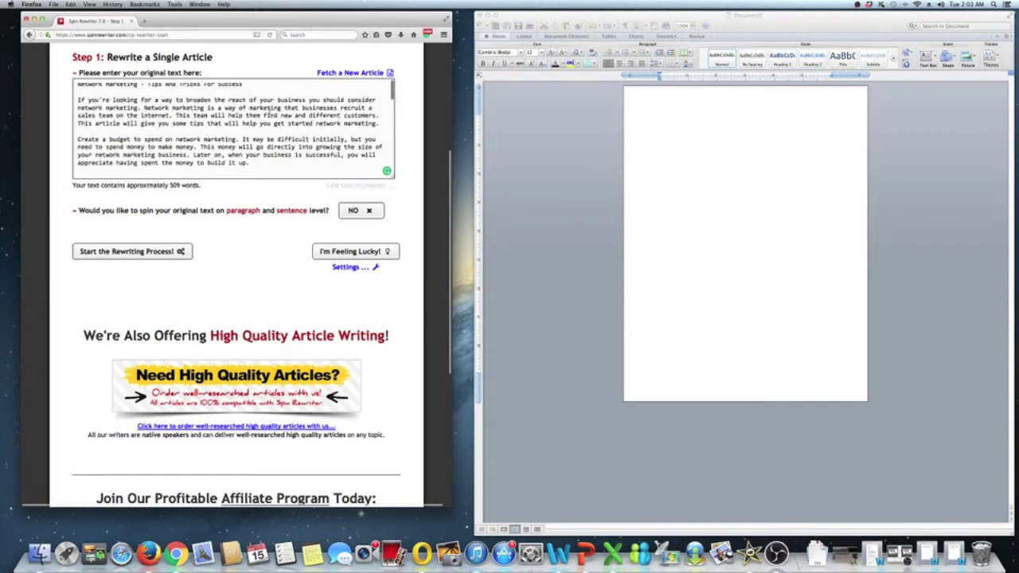
scroll(269, 112, up, 10)
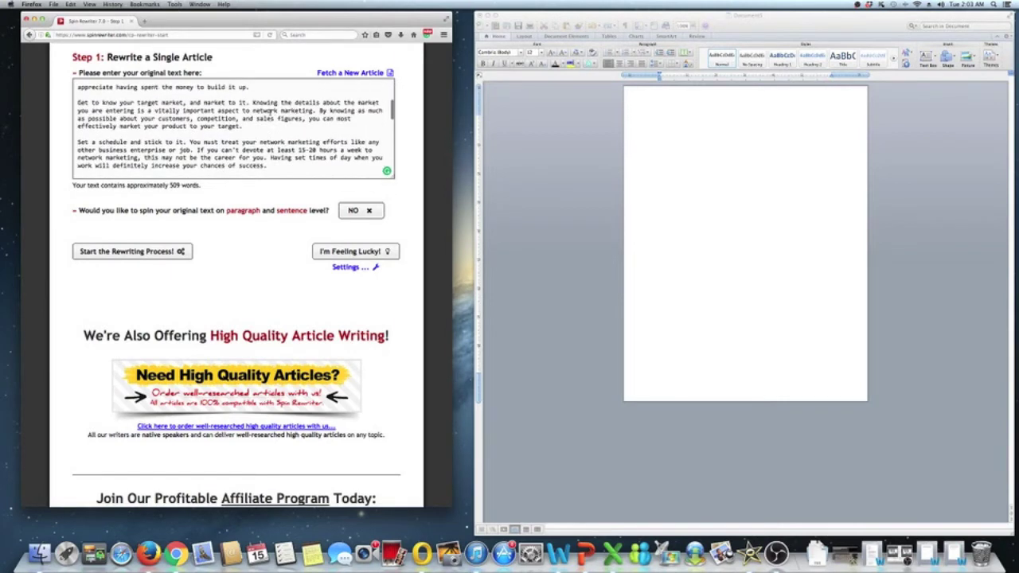
Step: Set paragraph/sentence spinning to YES, tick all four ENL Semantic Spinning options, and run I'm Feeling Lucky!
click(360, 217)
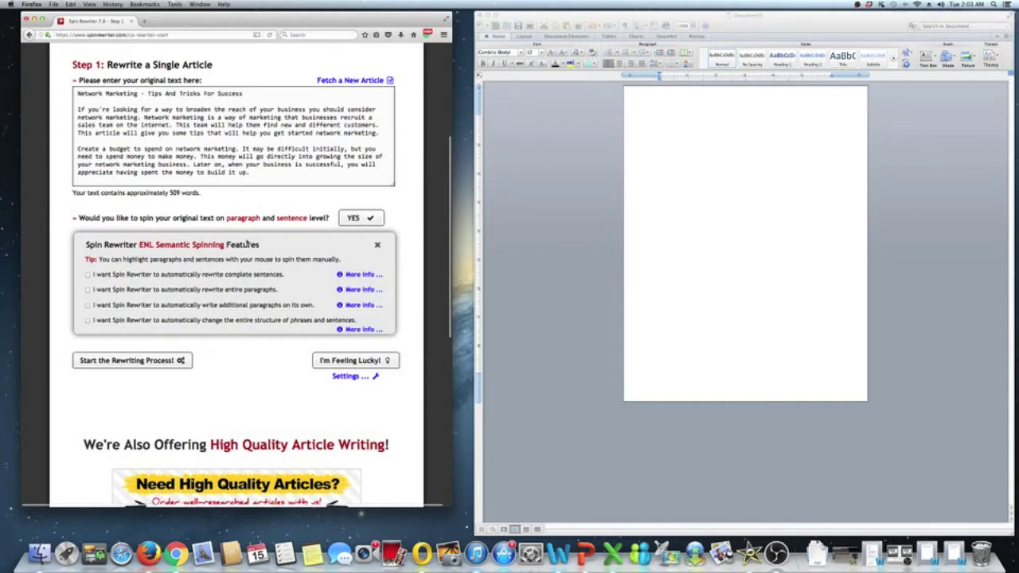
click(87, 274)
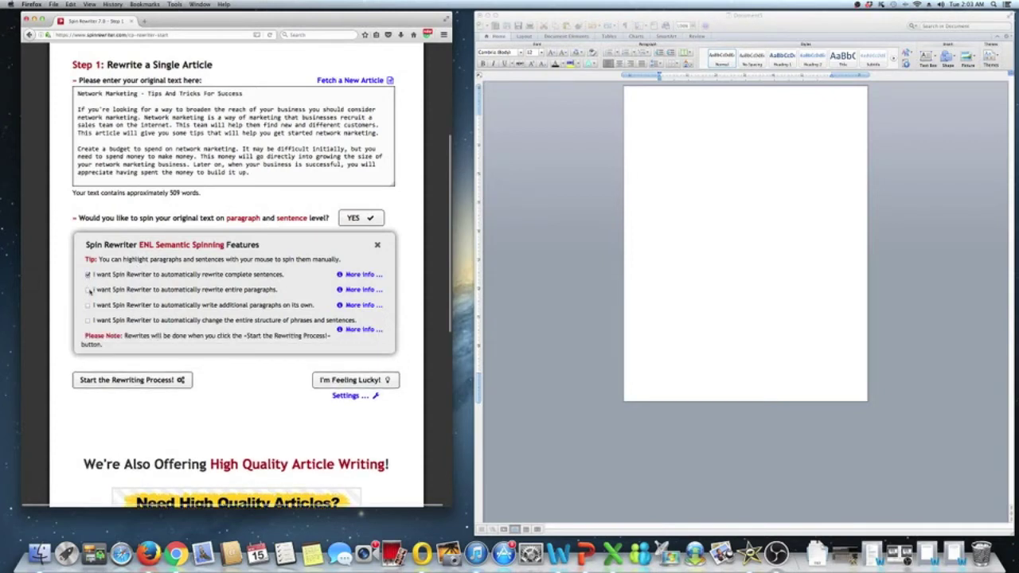
click(88, 289)
click(88, 305)
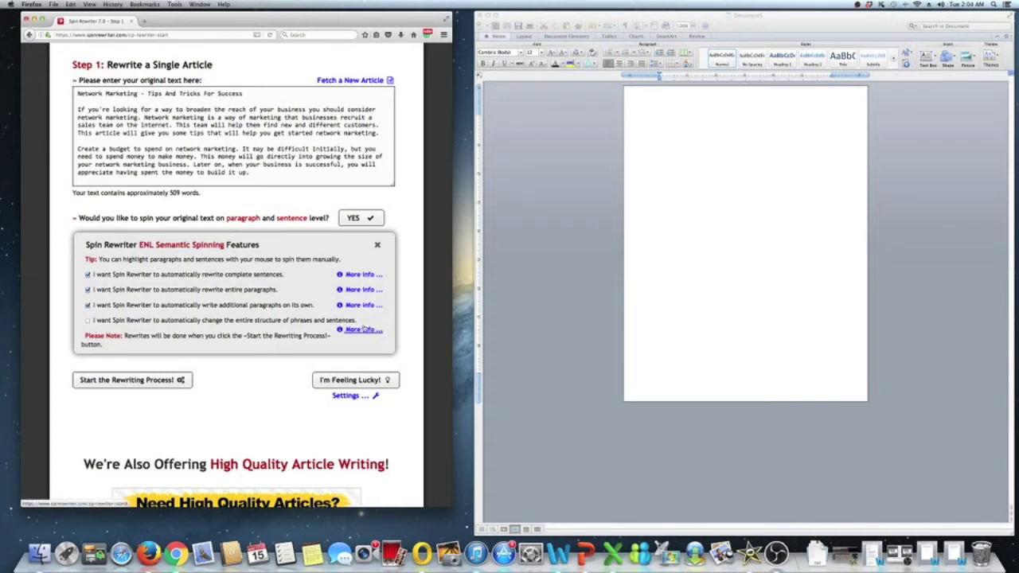
click(87, 320)
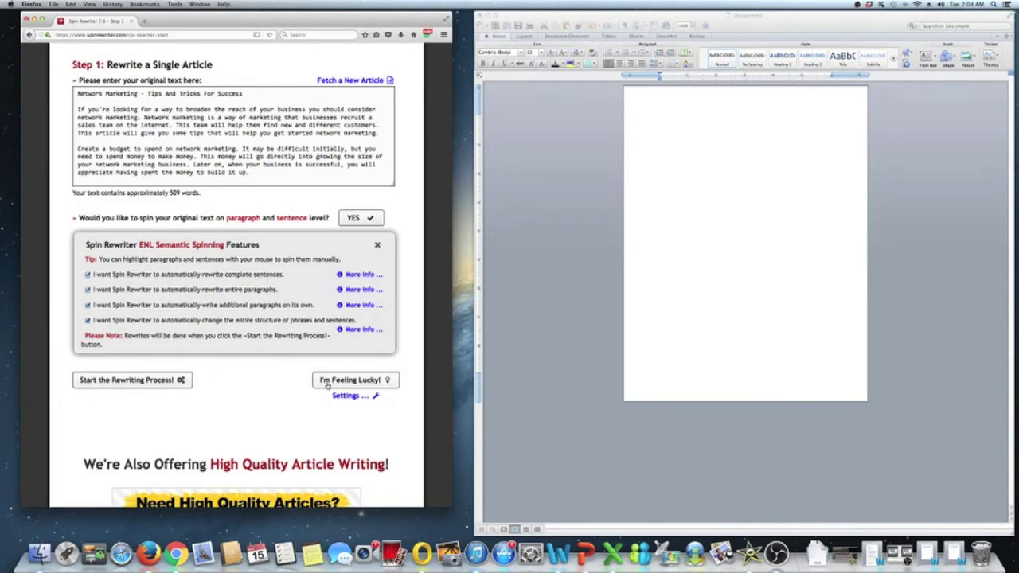
click(326, 383)
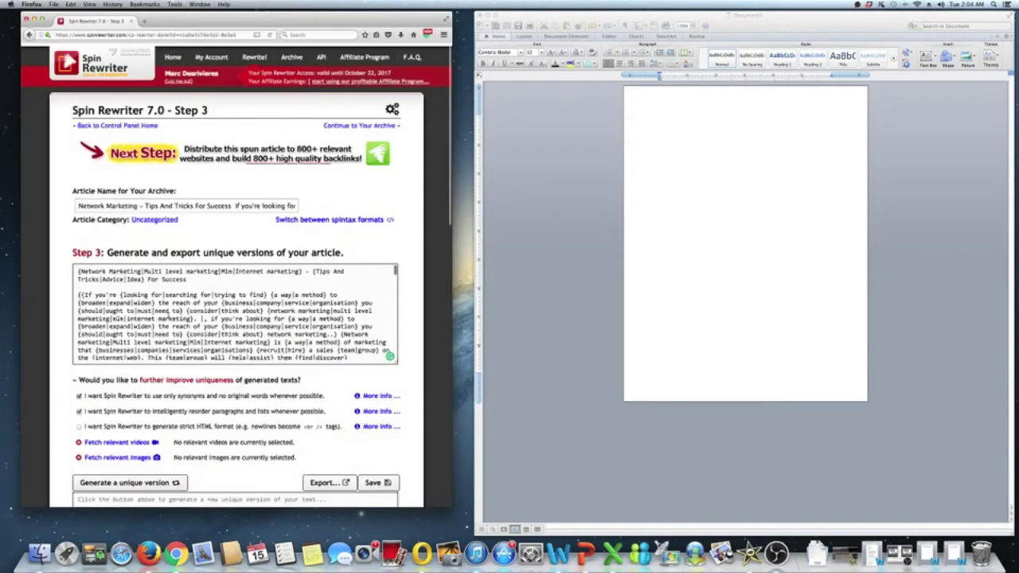
Step: Review the spintax on the Step 3 page, then generate a unique version of the article
scroll(236, 314, down, 10)
scroll(172, 314, down, 10)
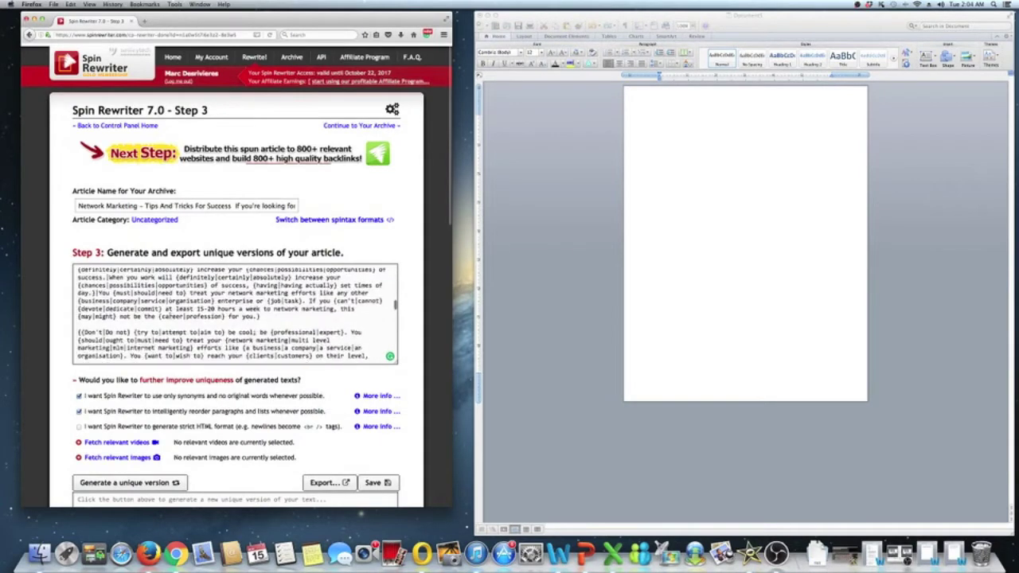
scroll(172, 316, down, 10)
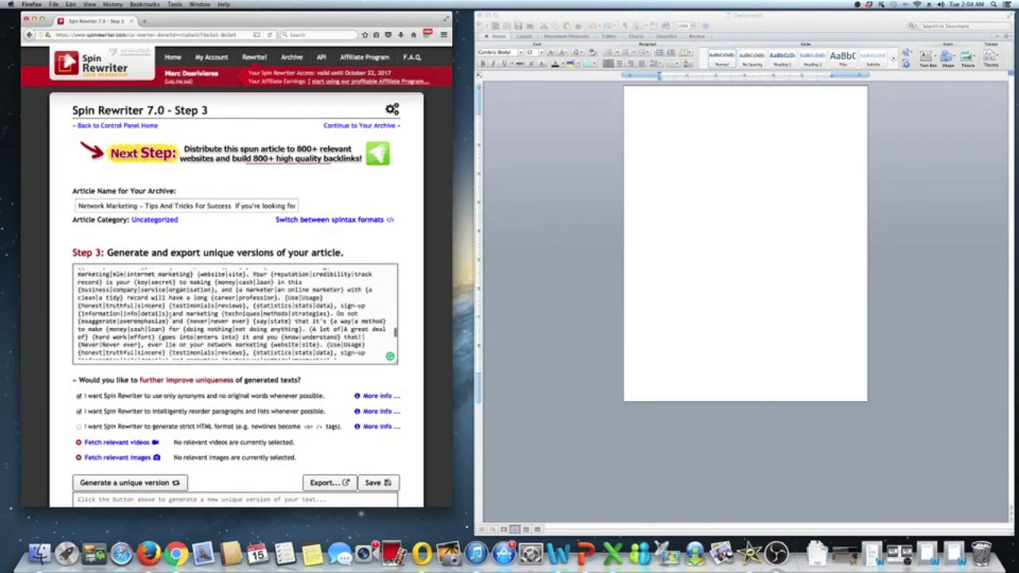
scroll(233, 315, down, 5)
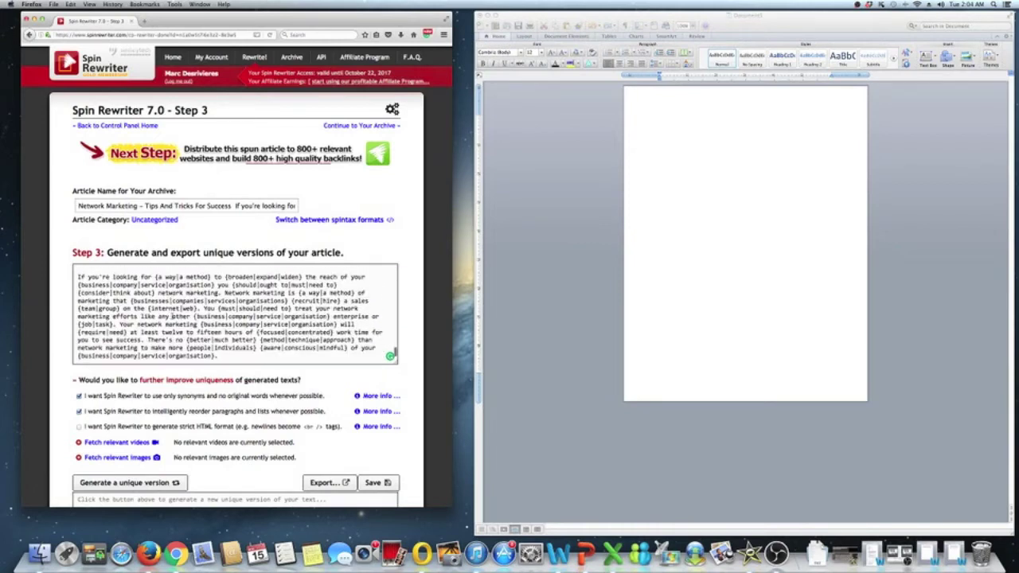
scroll(171, 316, up, 15)
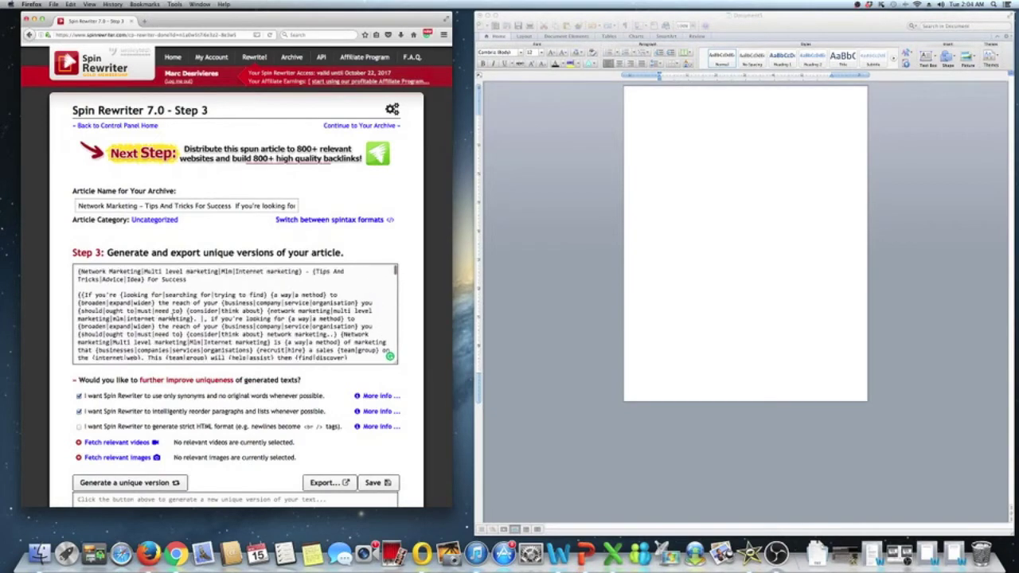
scroll(171, 316, down, 15)
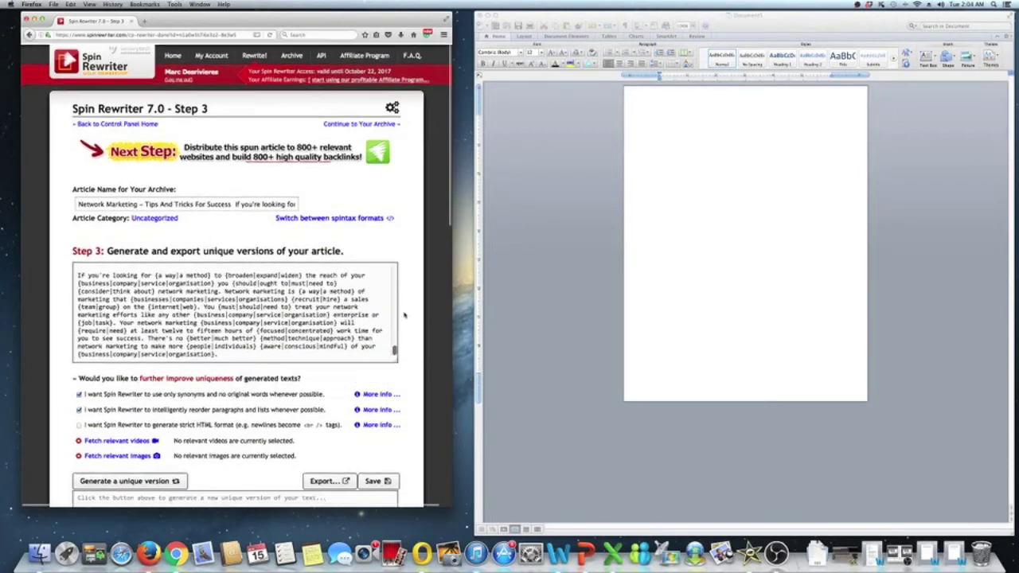
scroll(404, 316, down, 5)
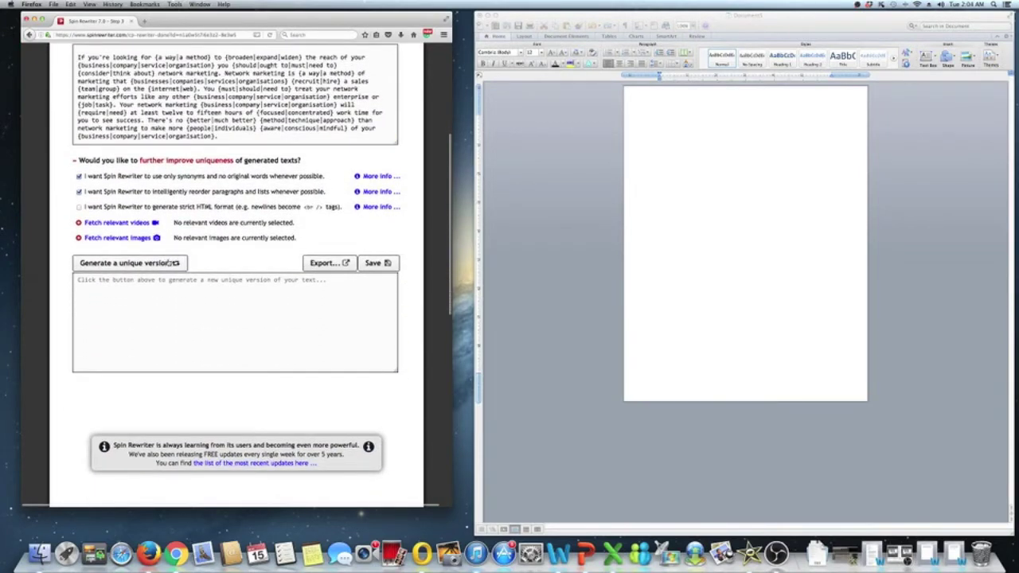
click(169, 263)
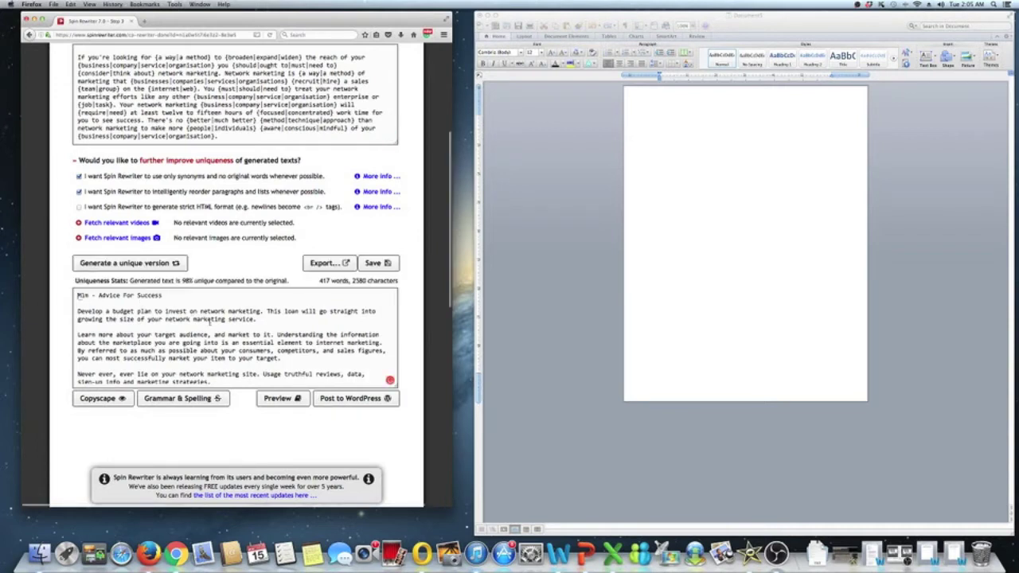
Step: Select the generated 'Mlm - Advice For Success' text, then open the export options
click(152, 311)
drag(78, 295, 374, 388)
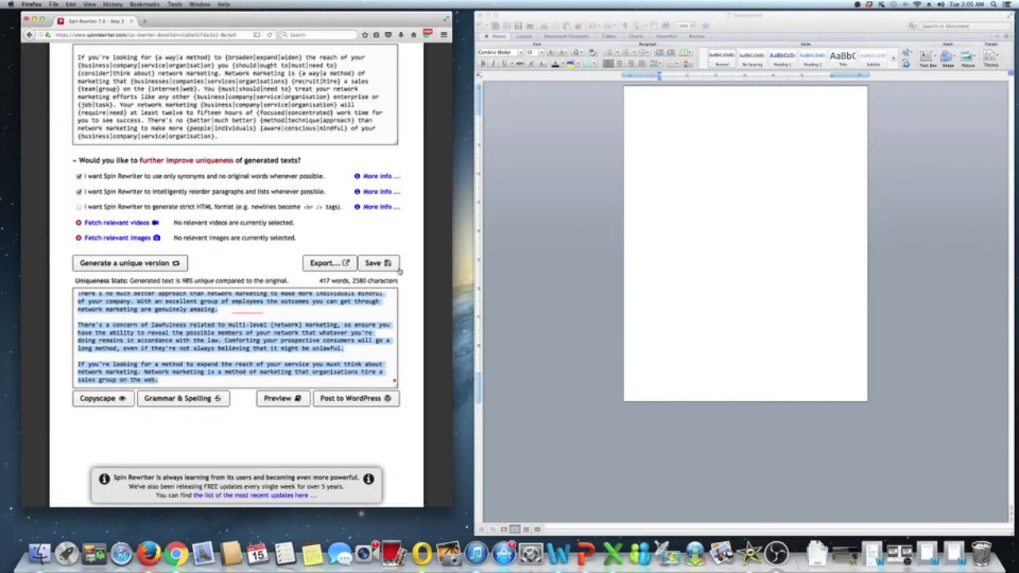
click(703, 160)
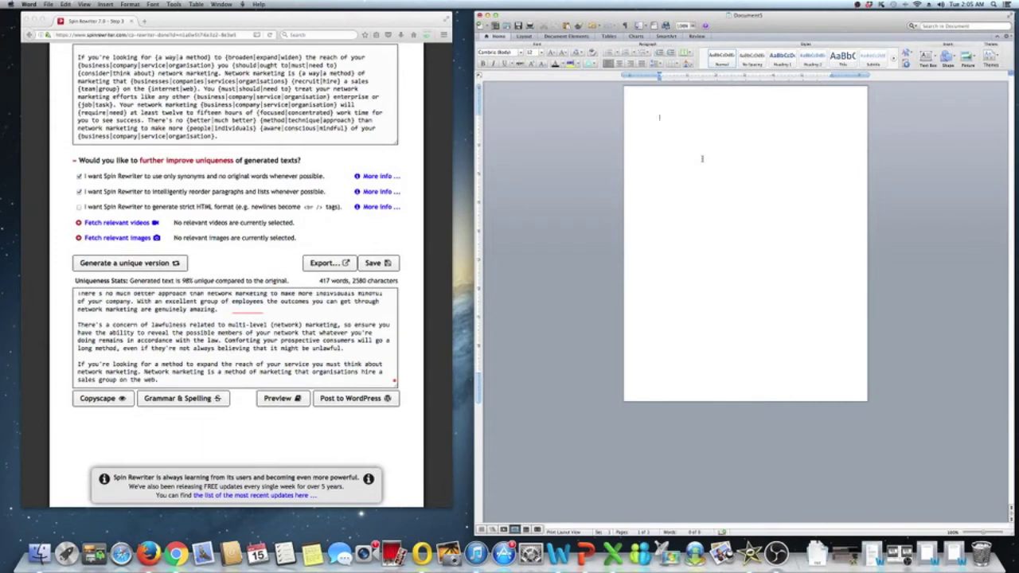
key(super+Tab)
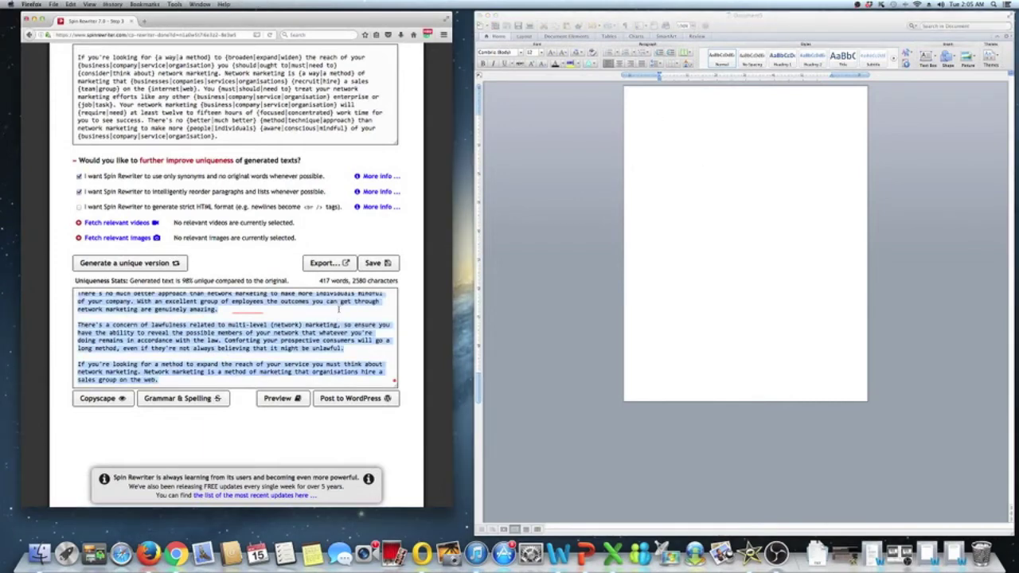
click(327, 262)
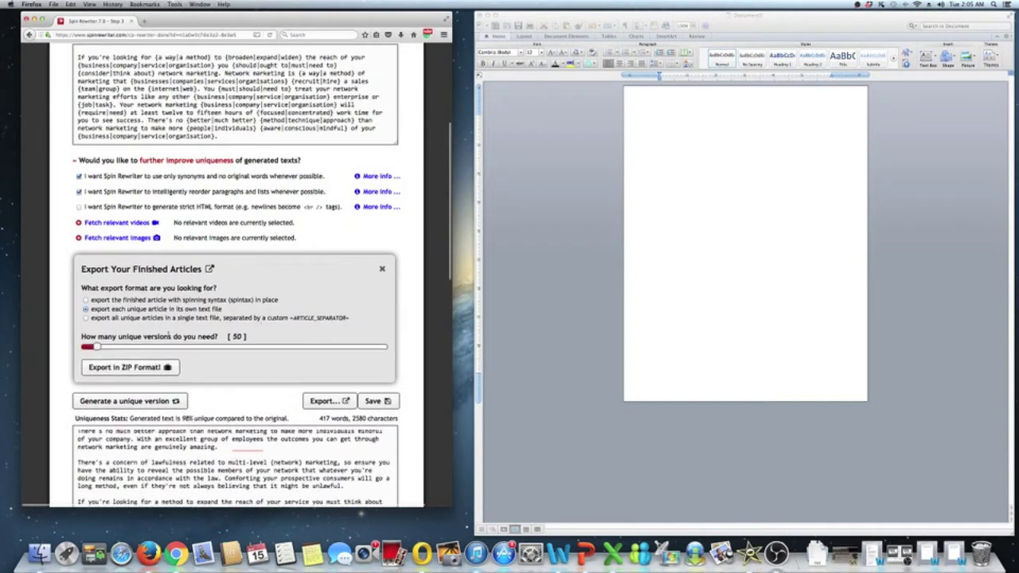
Step: Export the unique versions in ZIP format and save the downloaded archive to disk
mouse_move(95, 348)
mouse_down()
mouse_move(340, 350)
mouse_move(80, 355)
mouse_up()
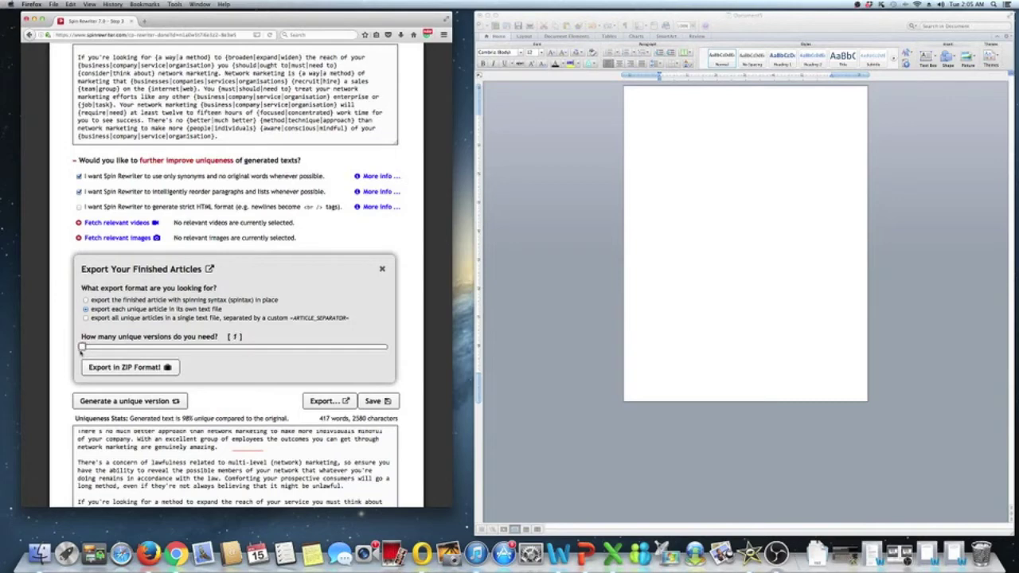
click(142, 370)
click(321, 371)
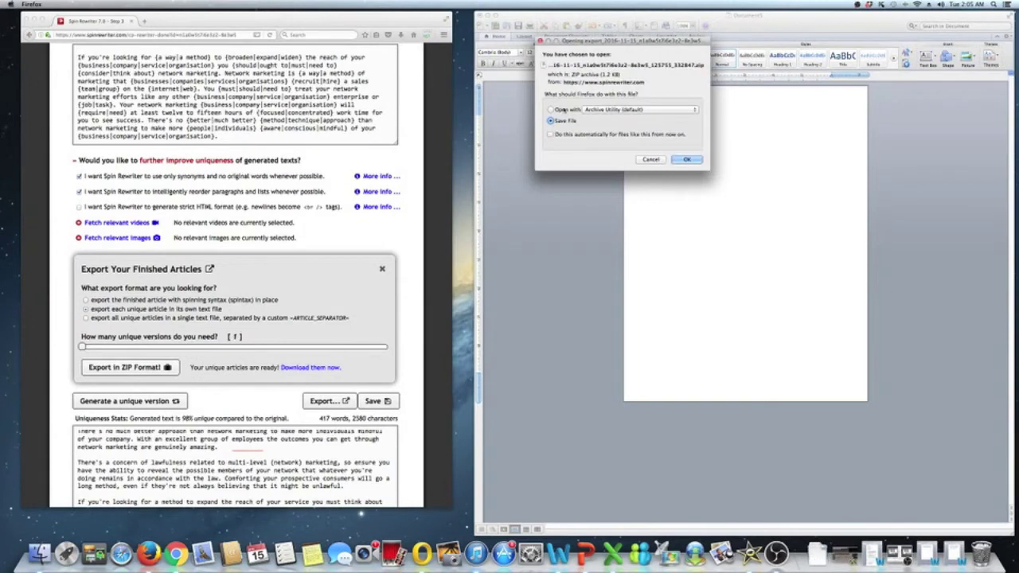
click(563, 110)
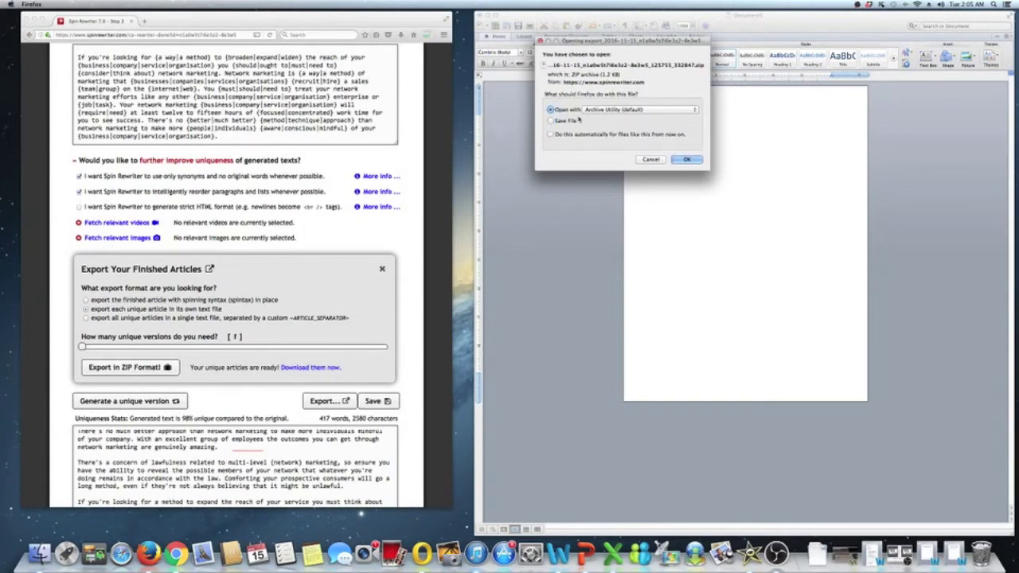
click(553, 120)
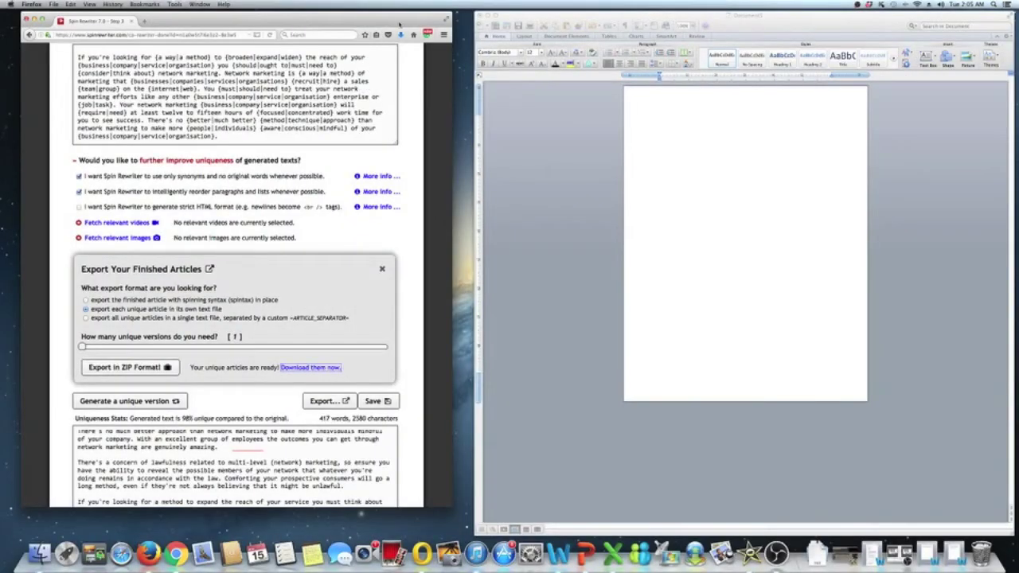
click(400, 34)
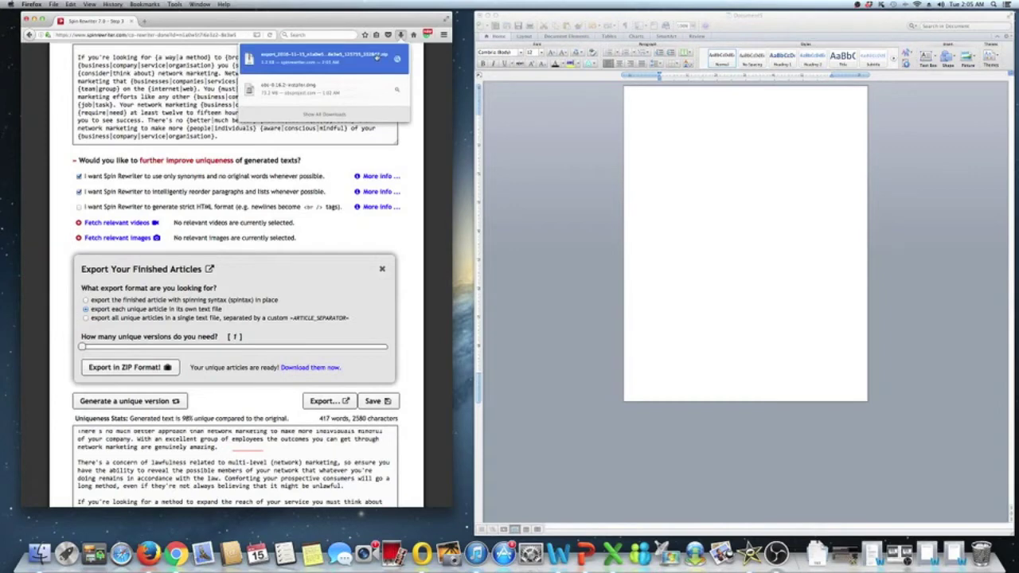
Step: Unzip the downloaded export and briefly open the V1 article text file from the desktop
click(377, 57)
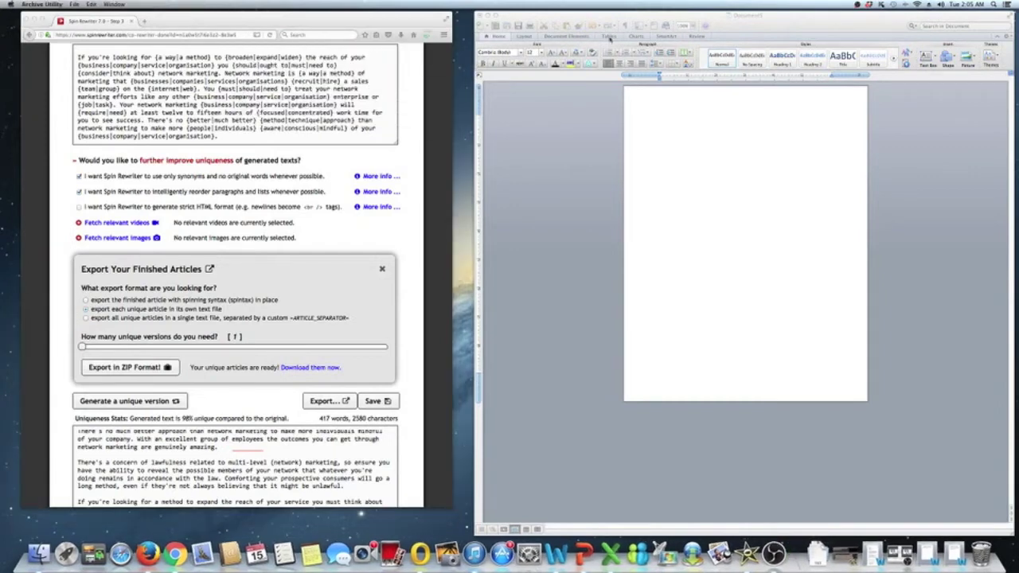
drag(725, 16, 658, 14)
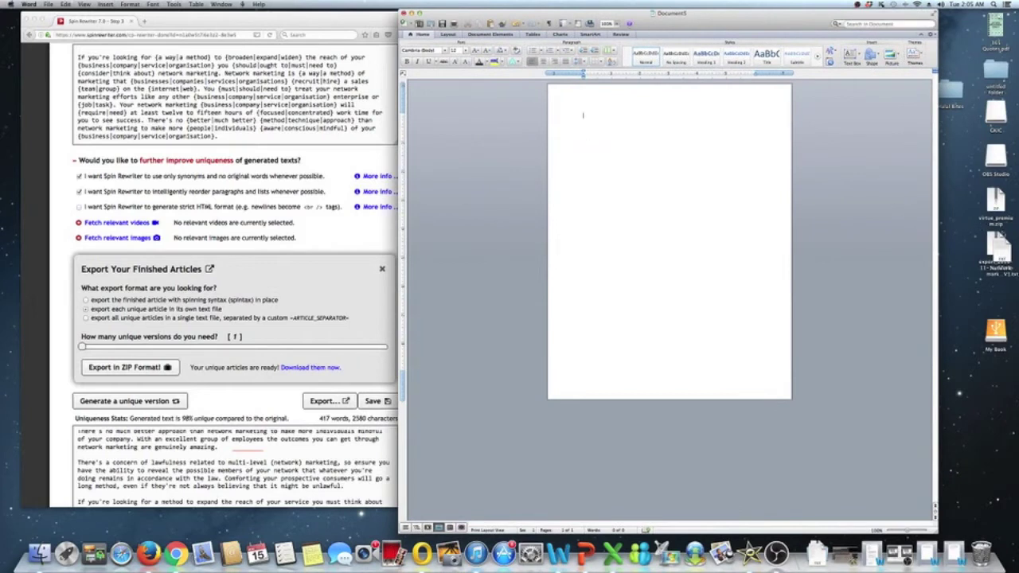
drag(1000, 243, 957, 206)
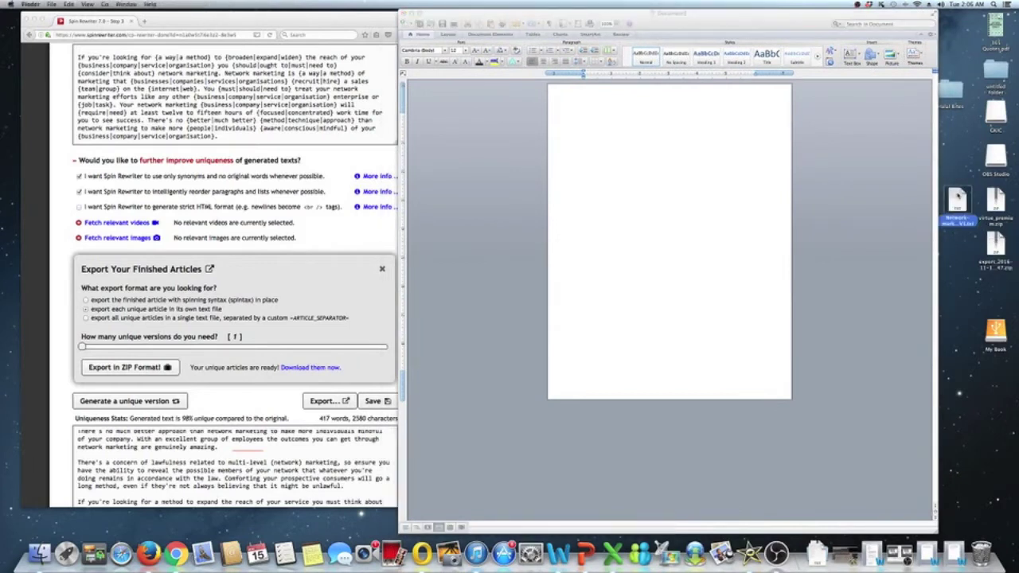
double_click(957, 203)
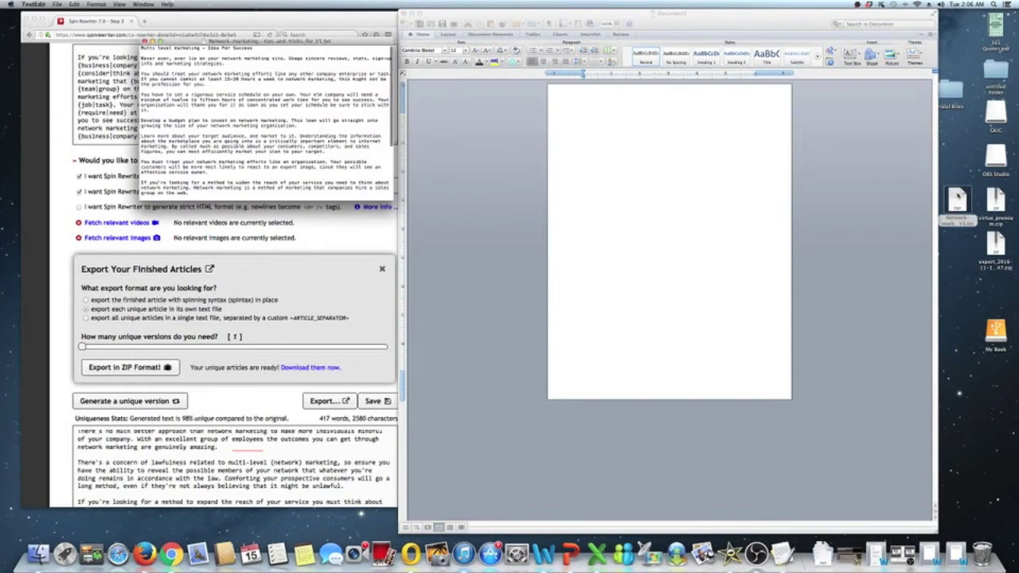
click(144, 39)
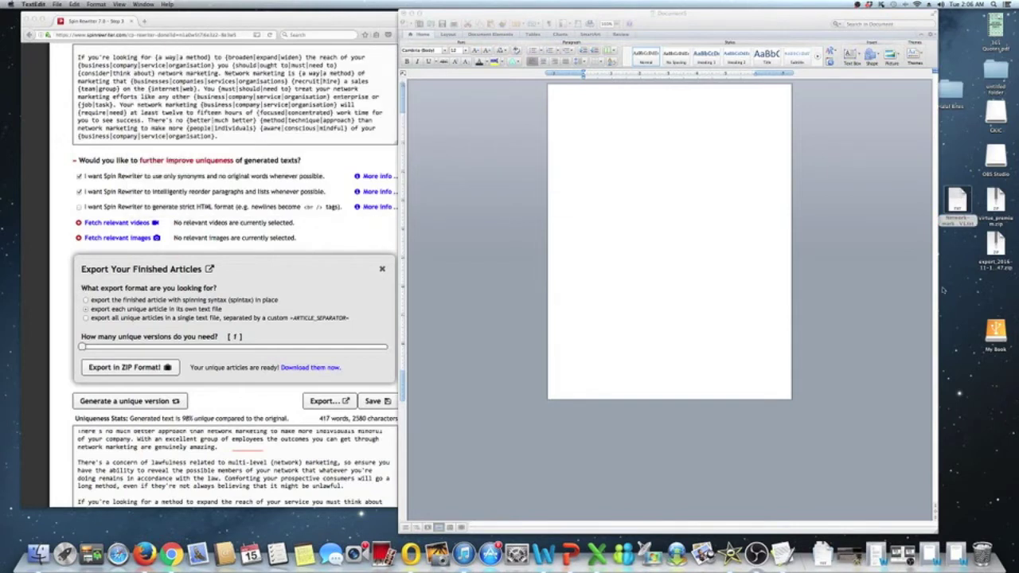
Step: Unzip the export ZIP again, open the extracted .txt in TextEdit, and select its text
click(999, 246)
double_click(999, 246)
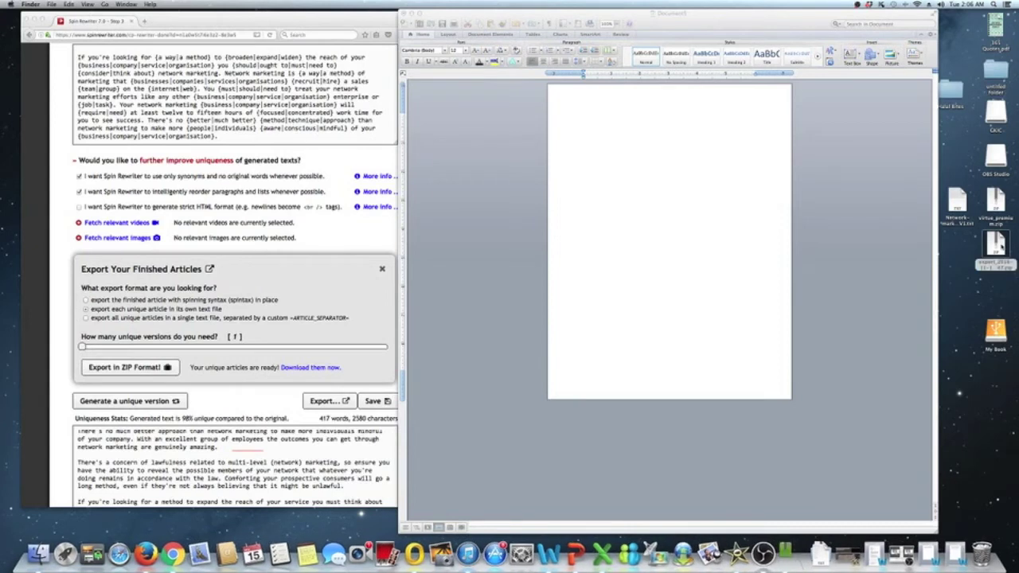
drag(1000, 256, 968, 265)
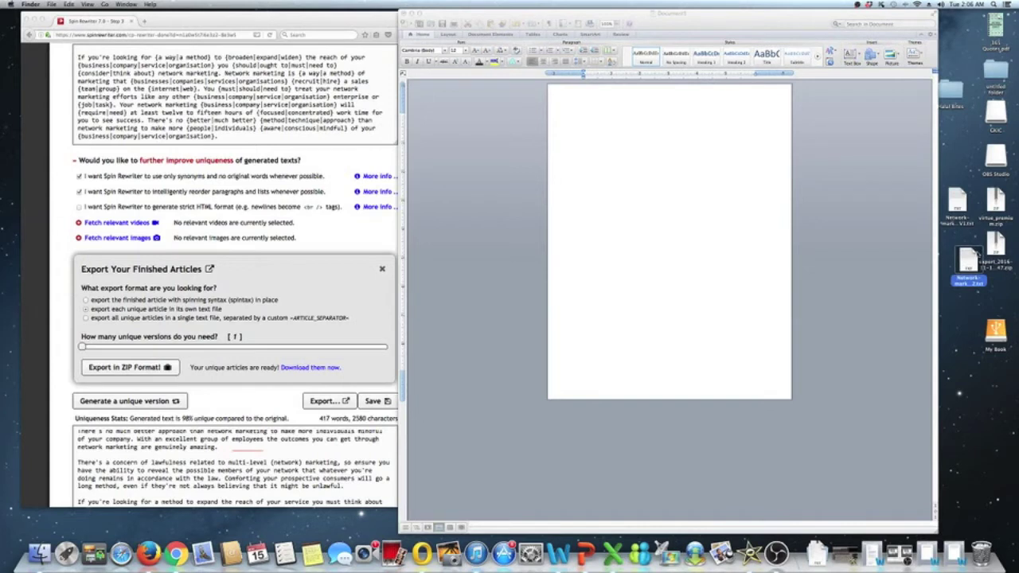
double_click(971, 256)
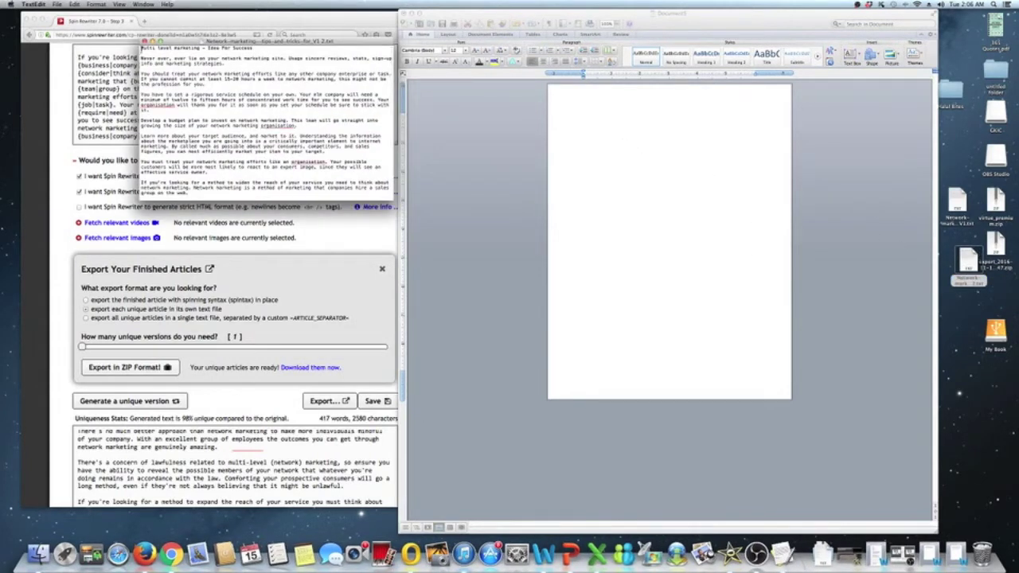
drag(142, 47, 280, 224)
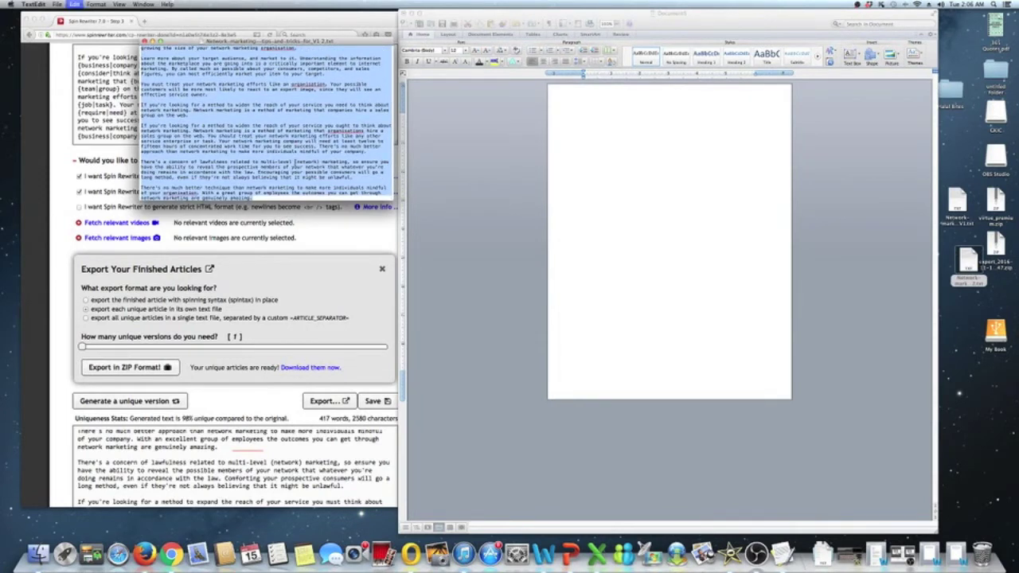
click(622, 200)
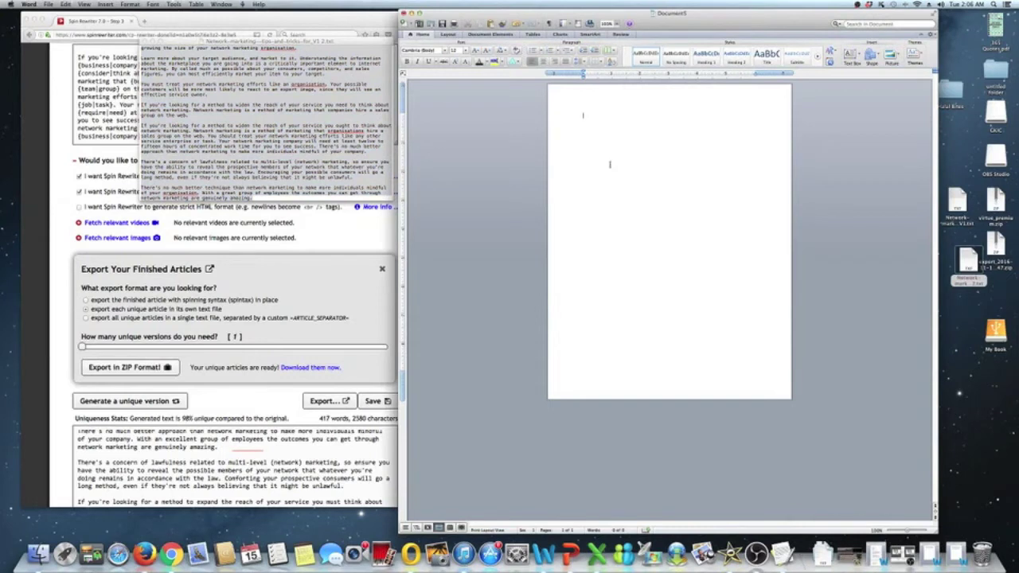
Step: Paste the copied article into Word, then select 'Multi level marketing' in its title
key(super+v)
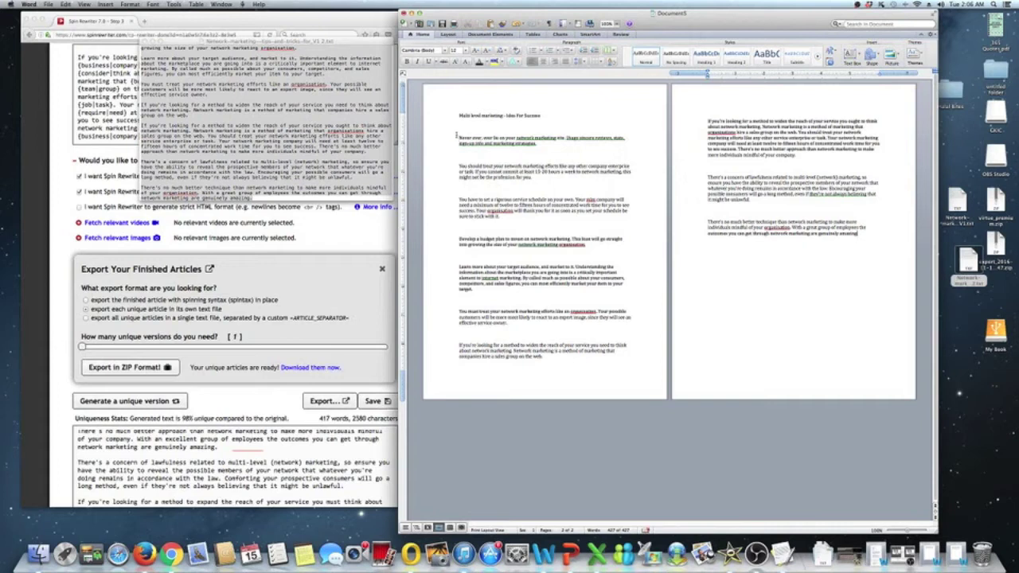
click(710, 374)
drag(457, 117, 417, 112)
Step: Add ', ever' and replace 'Never ever, ever' at the first body line's start with 'Do not'
click(417, 112)
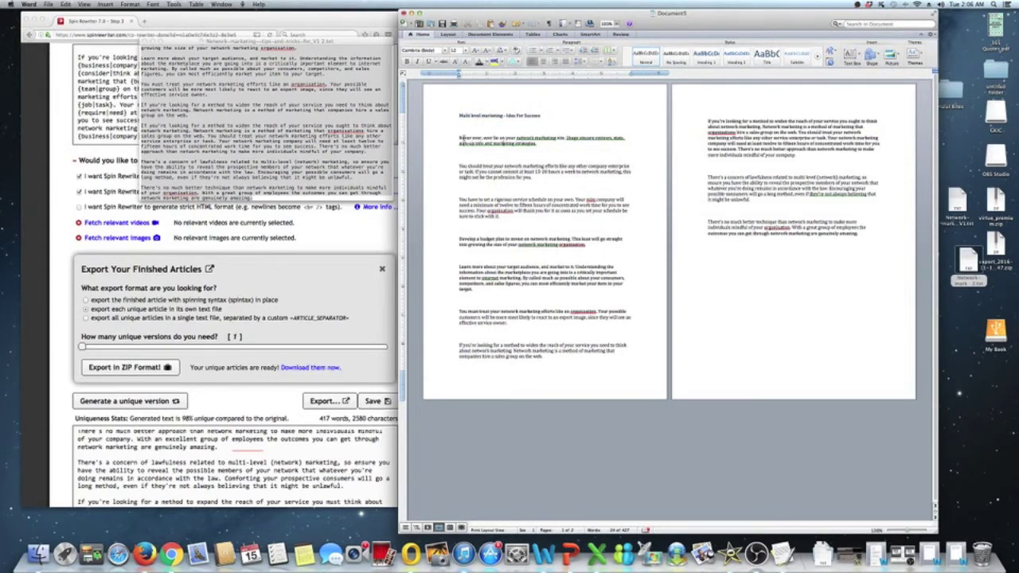
text(, ever)
click(457, 137)
drag(458, 138, 492, 140)
text(Do not)
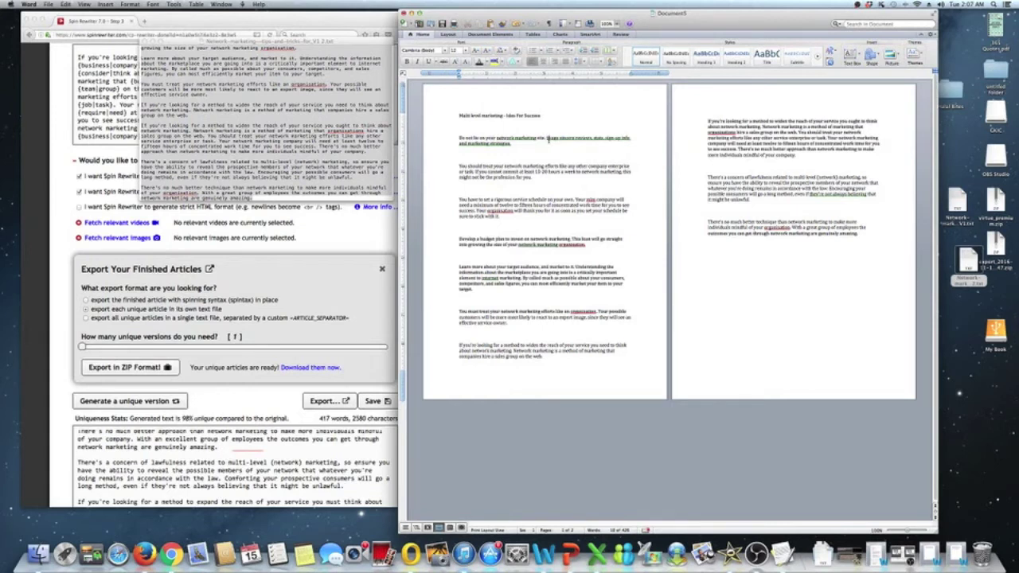
Step: Copy the 'Use sincere reviews' sentence and type 'Are you able to the schemes out there?' over 'Do'
drag(548, 139, 514, 144)
key(super+c)
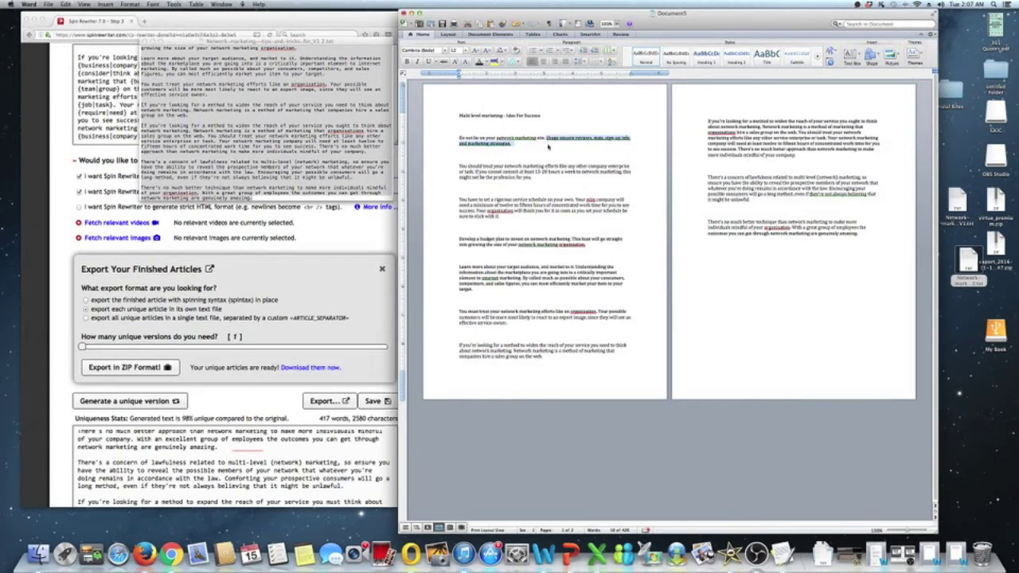
click(548, 145)
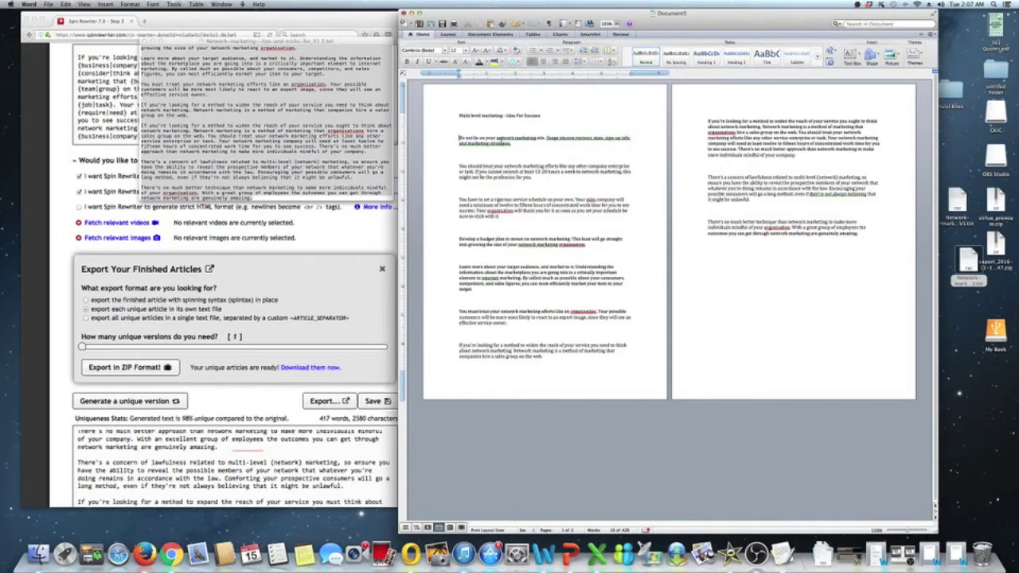
double_click(460, 138)
text(Are you able)
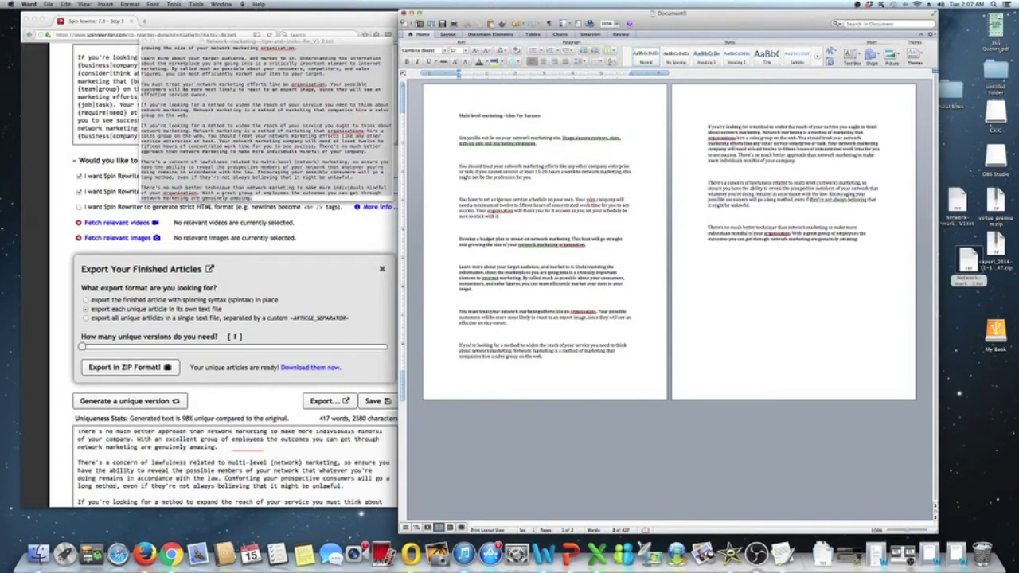
text( to)
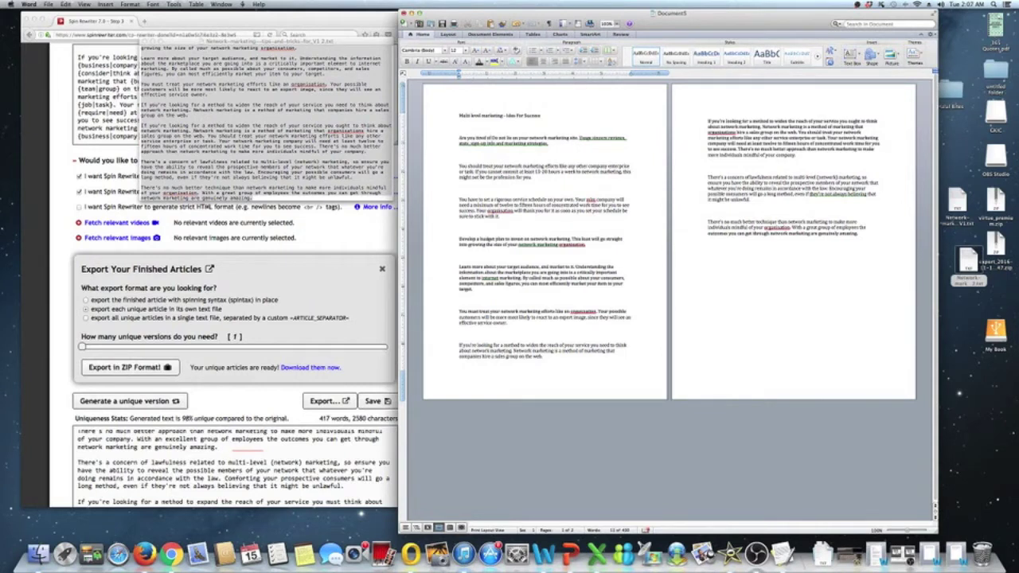
text( the schemes)
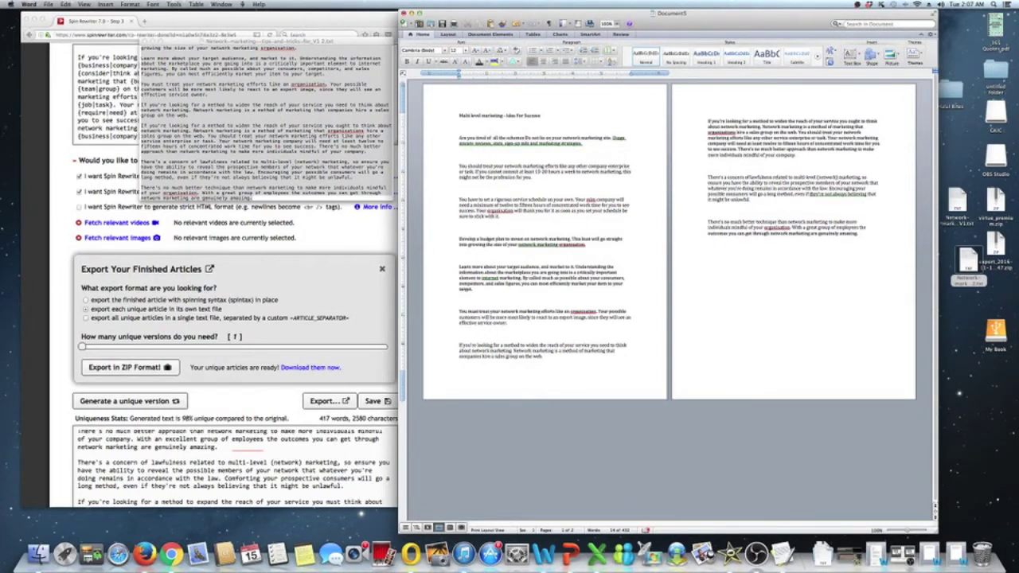
text( out there)
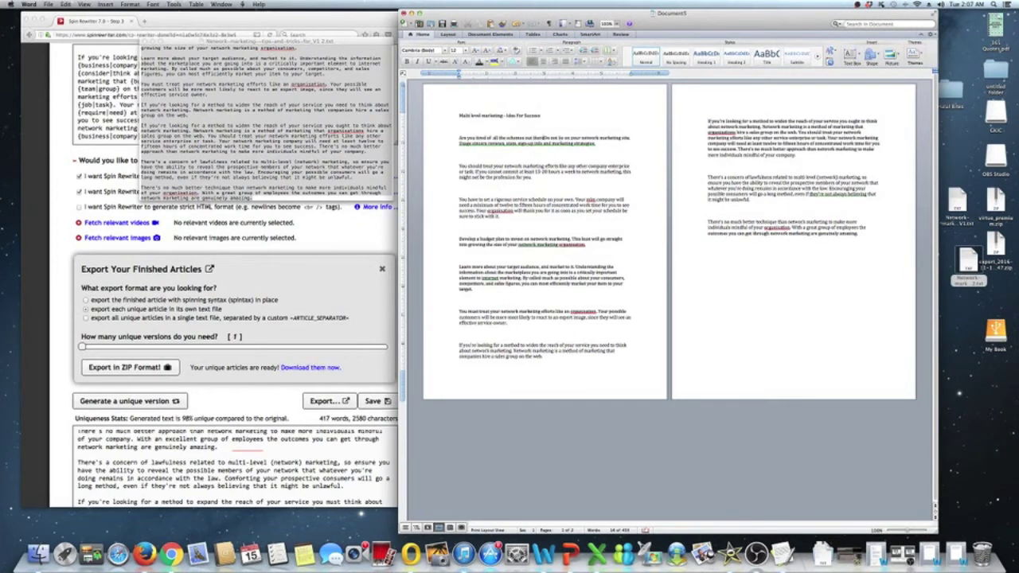
text(?)
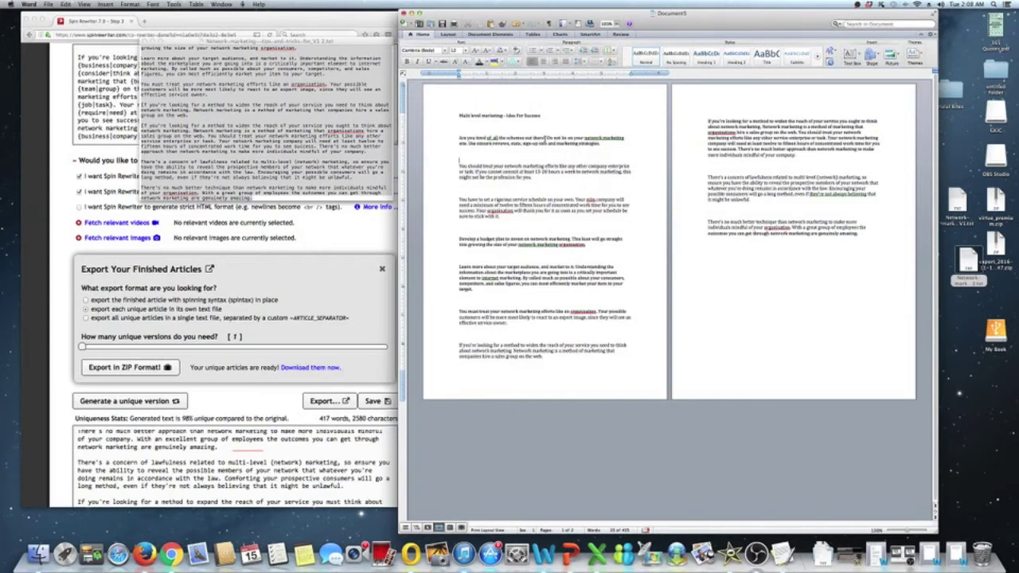
Step: Delete the opening question sentence and change the first line's opening words to 'Don't'
drag(545, 138, 428, 136)
key(BackSpace)
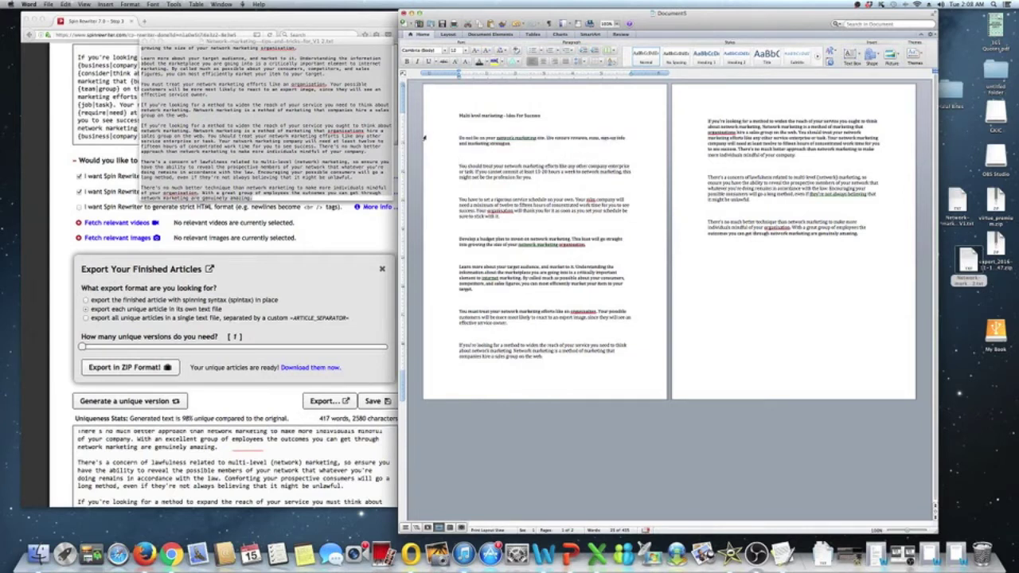
key(shift+End)
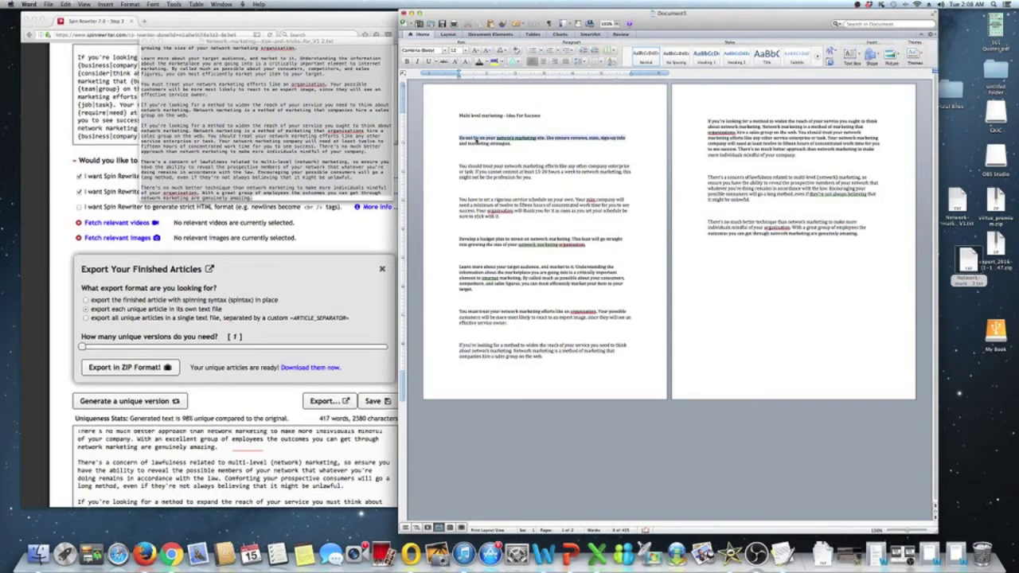
key(Left)
click(468, 138)
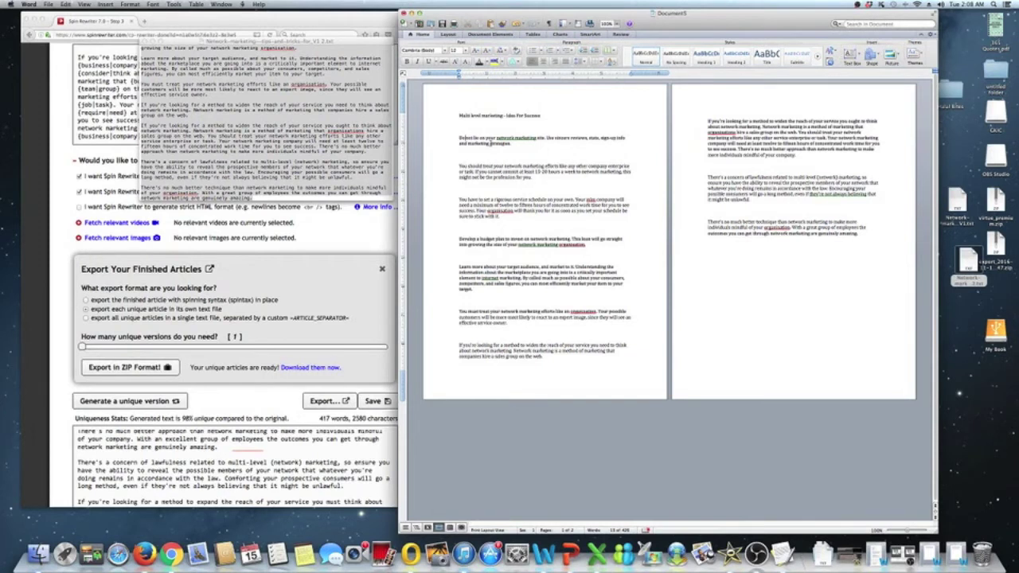
drag(626, 139, 493, 138)
text(Don't b)
Step: Reword the second paragraph: drop 'You should', add 'earnestly like a business', and change 'might' to 'may'
drag(482, 166, 454, 166)
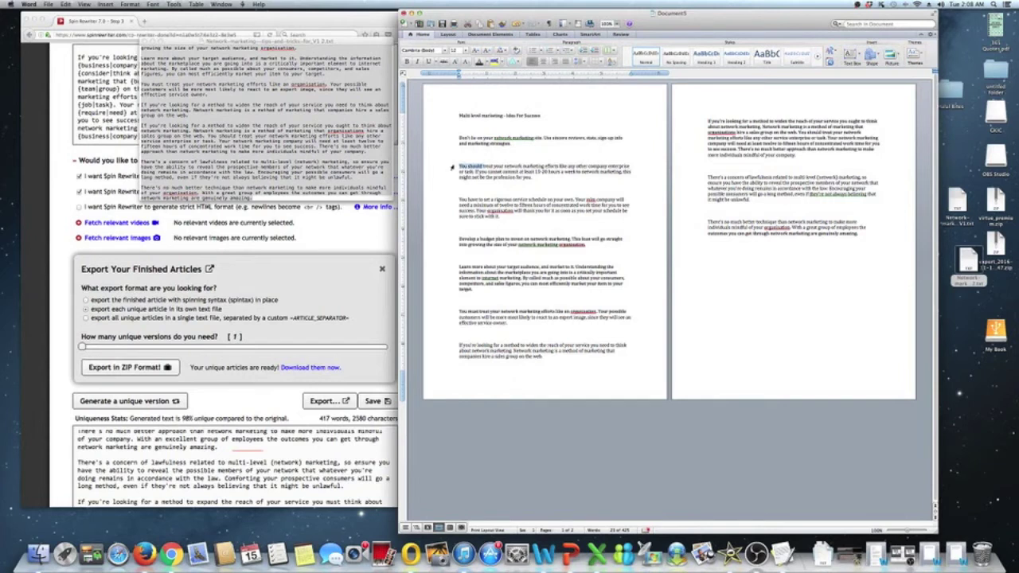
key(BackSpace)
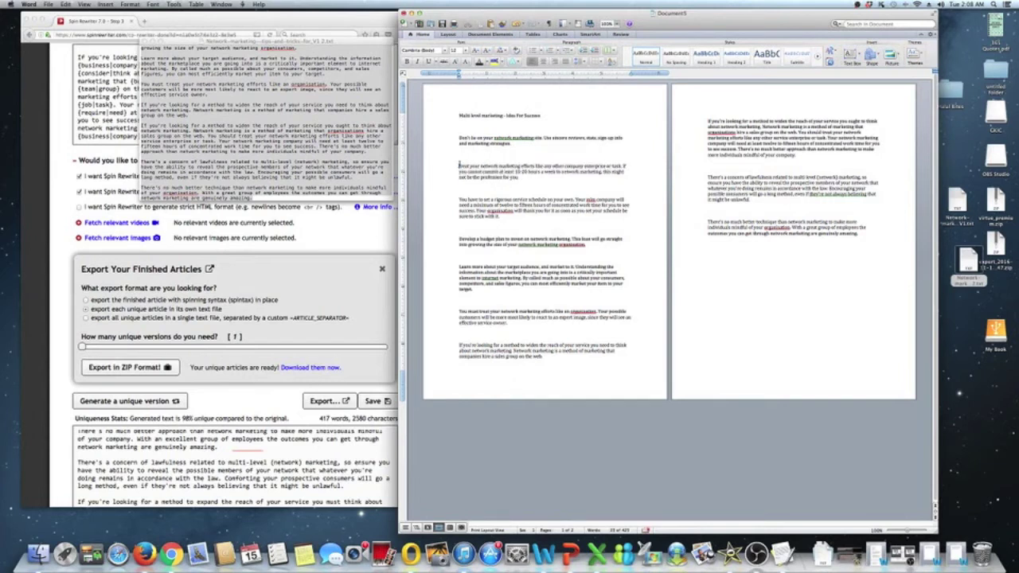
text(T)
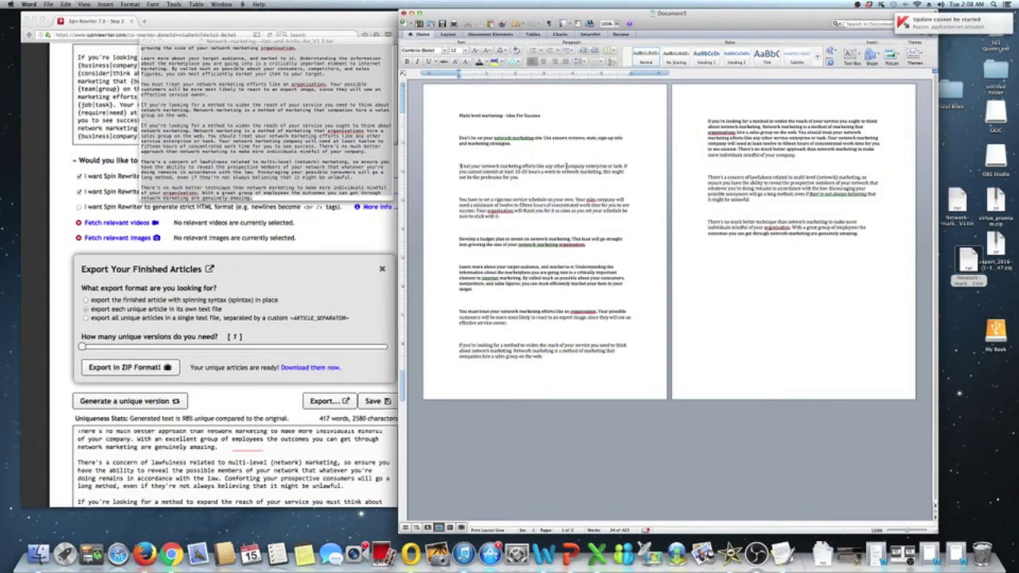
drag(565, 166, 621, 167)
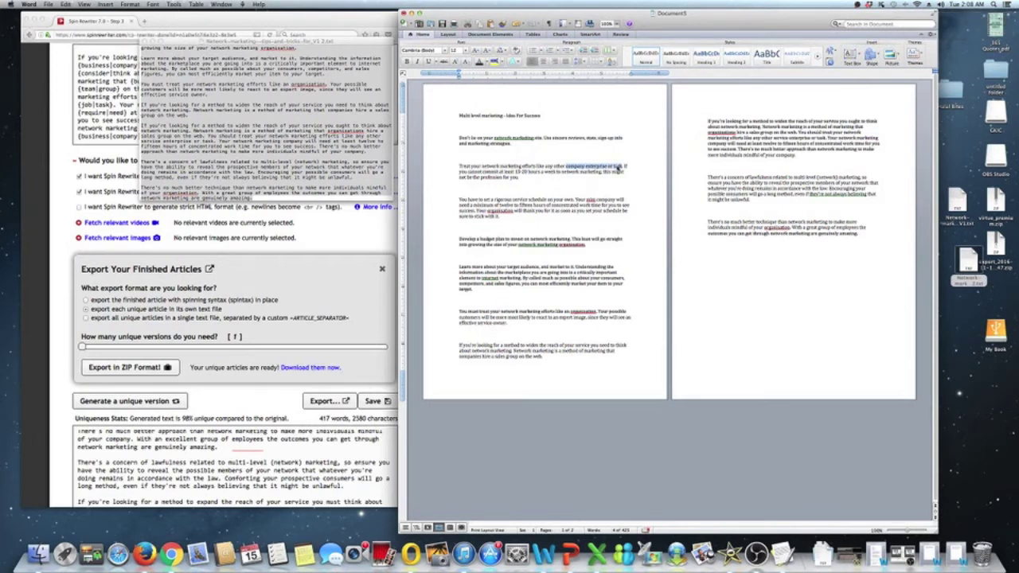
key(BackSpace)
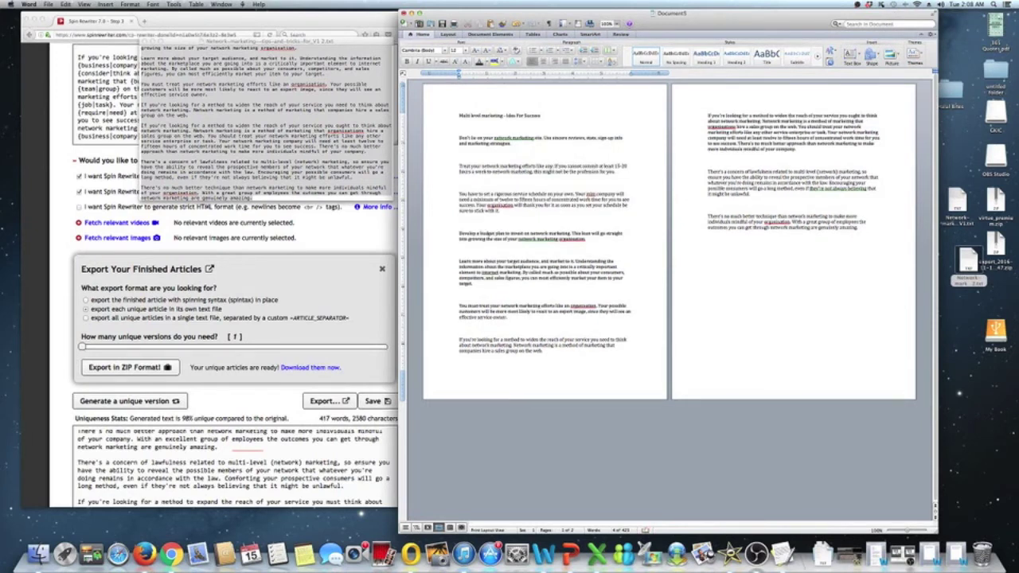
text(n authent)
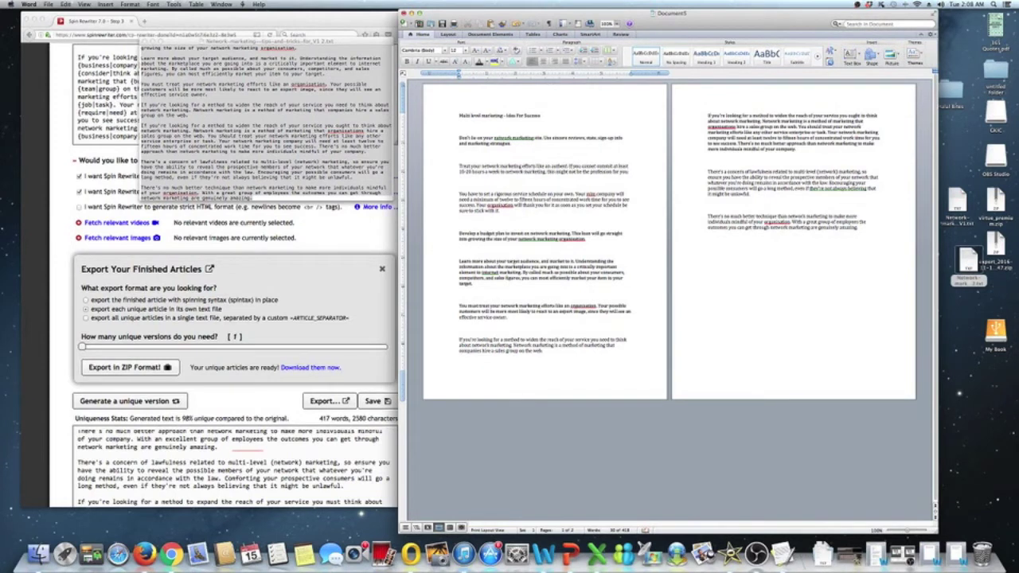
text(ic)
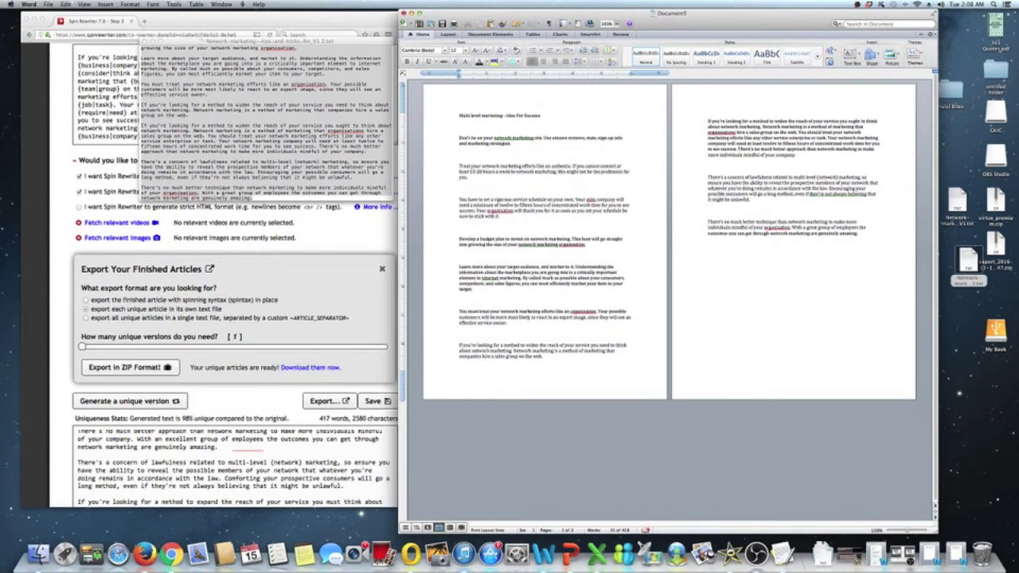
key(BackSpace)
key(BackSpace)
key(BackSpace)
key(BackSpace)
key(BackSpace)
key(BackSpace)
key(BackSpace)
key(BackSpace)
key(BackSpace)
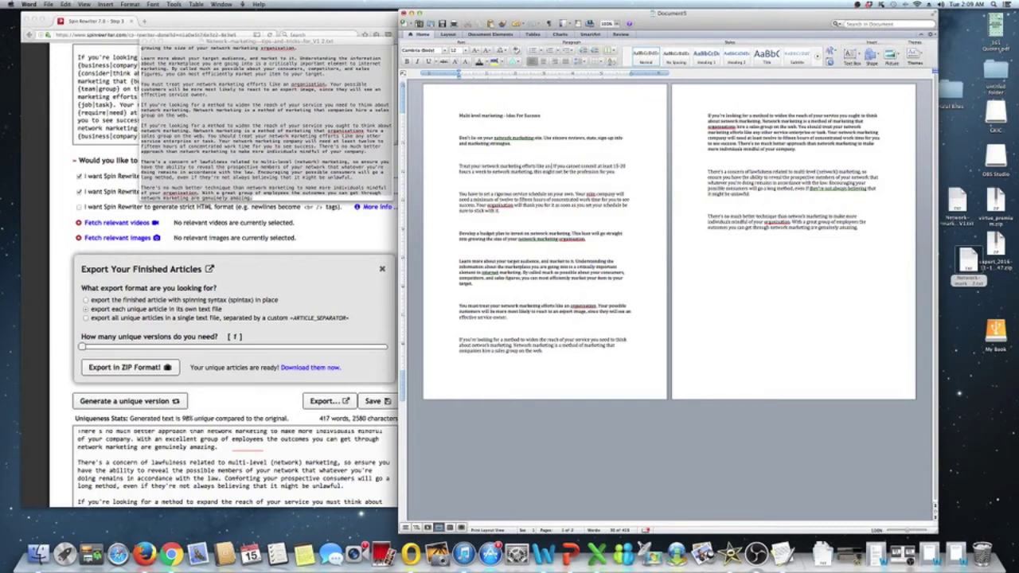
key(BackSpace)
key(BackSpace)
key(BackSpace)
key(BackSpace)
key(BackSpace)
key(BackSpace)
key(BackSpace)
key(BackSpace)
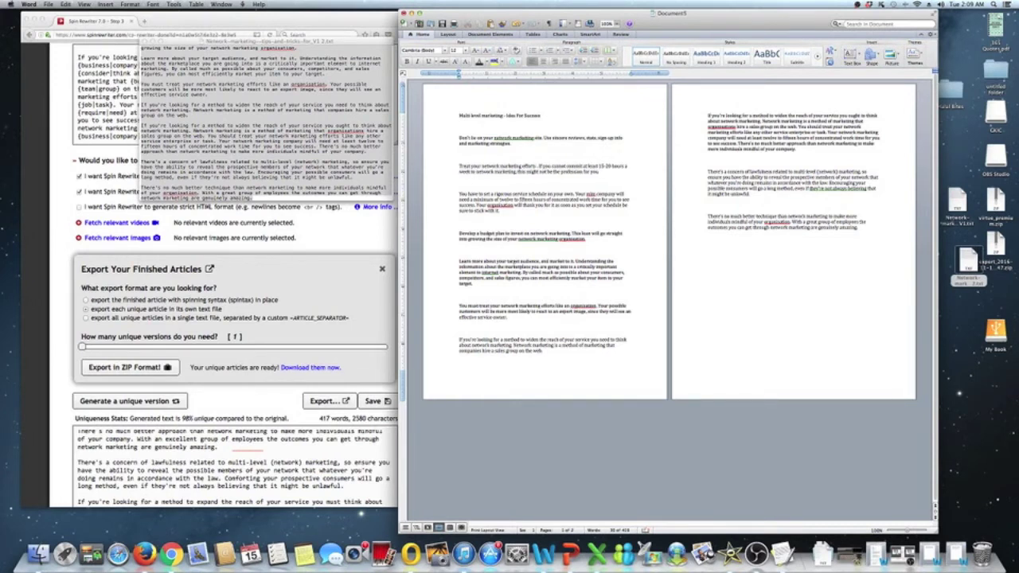
text(earnestly)
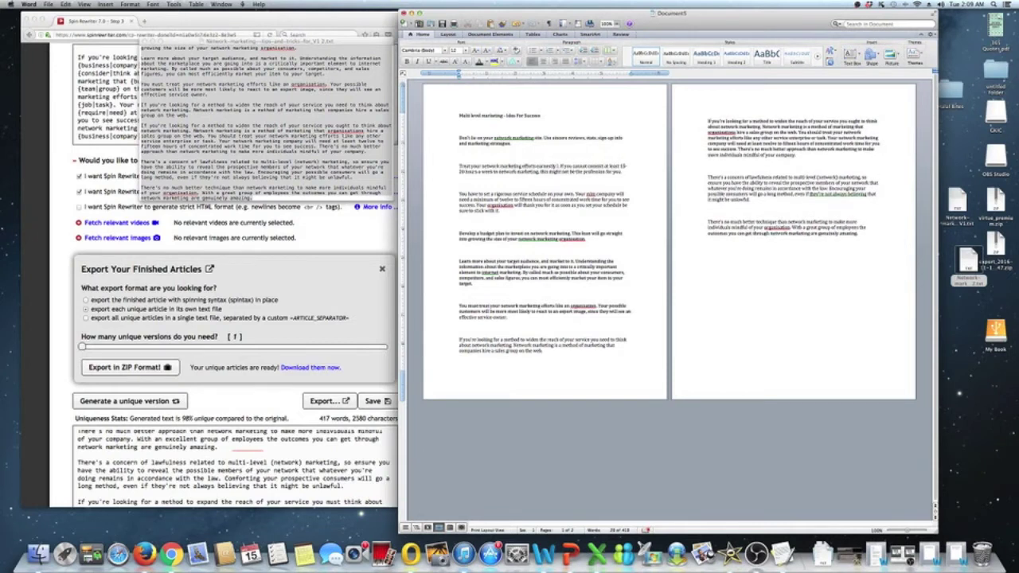
text(like a)
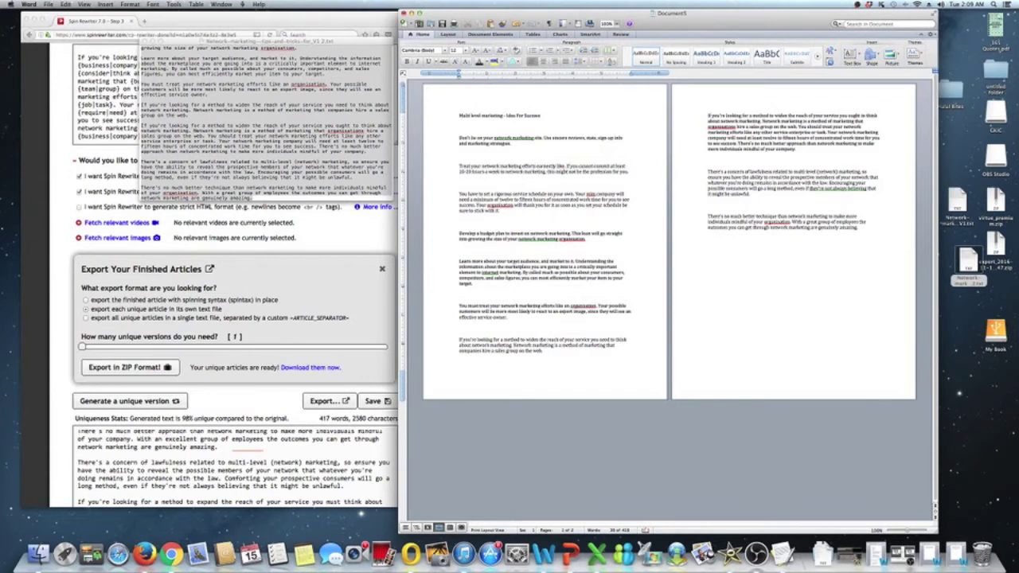
text( biz)
text(iness )
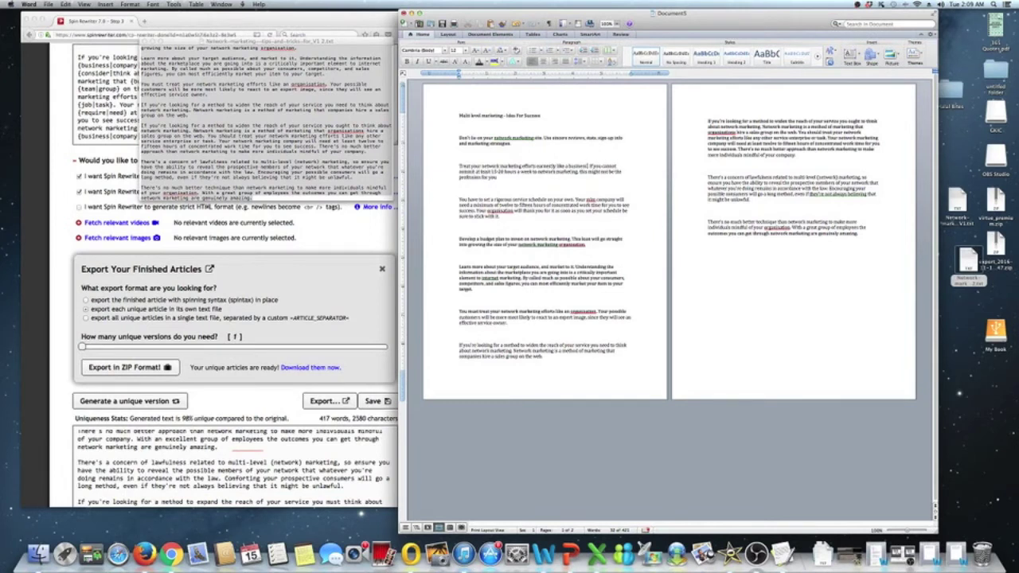
text(and set a)
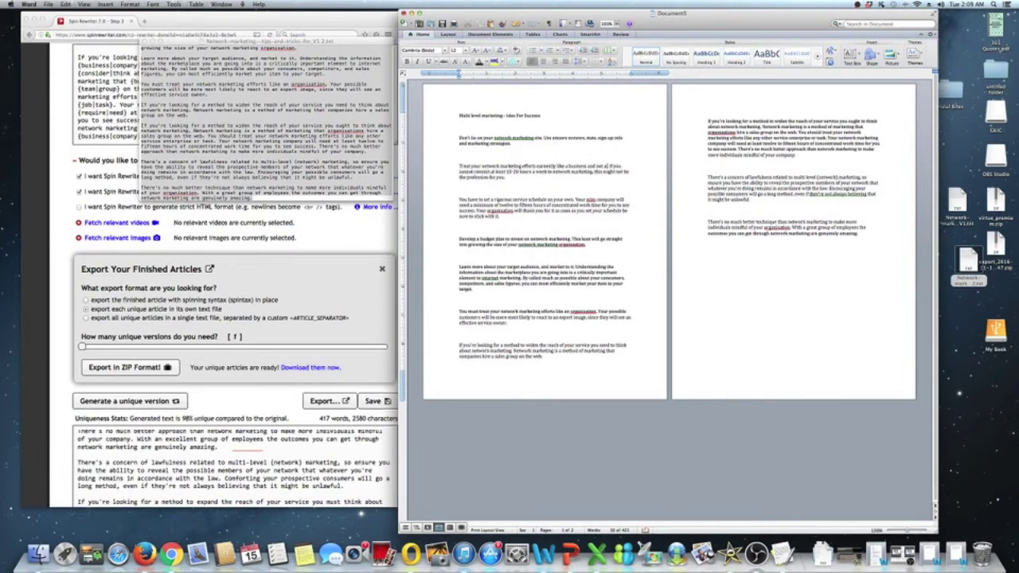
text( lot of)
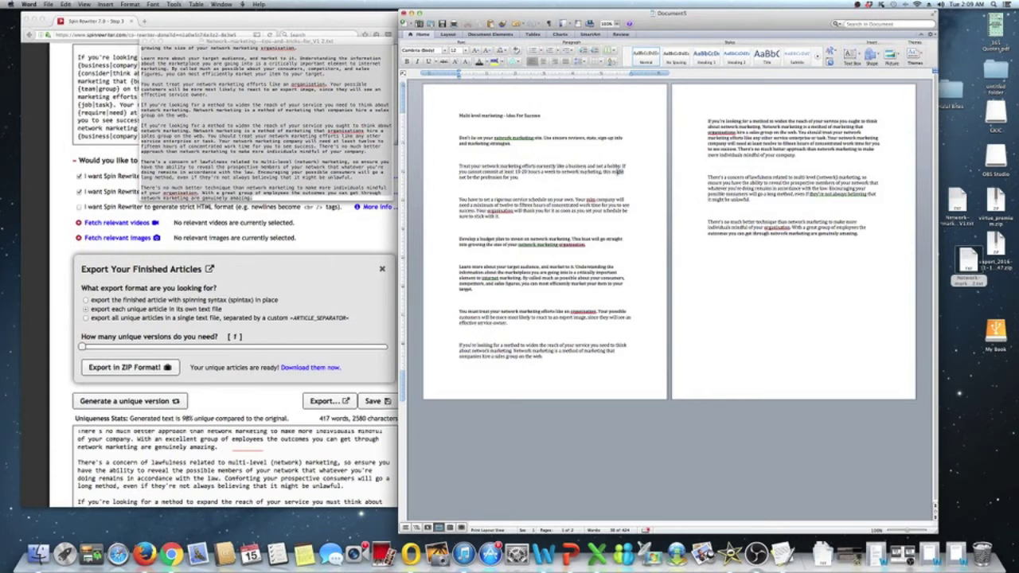
double_click(616, 171)
text(may no)
Step: Move the Word window to the right and shift the TextEdit window right and down
drag(612, 14, 733, 14)
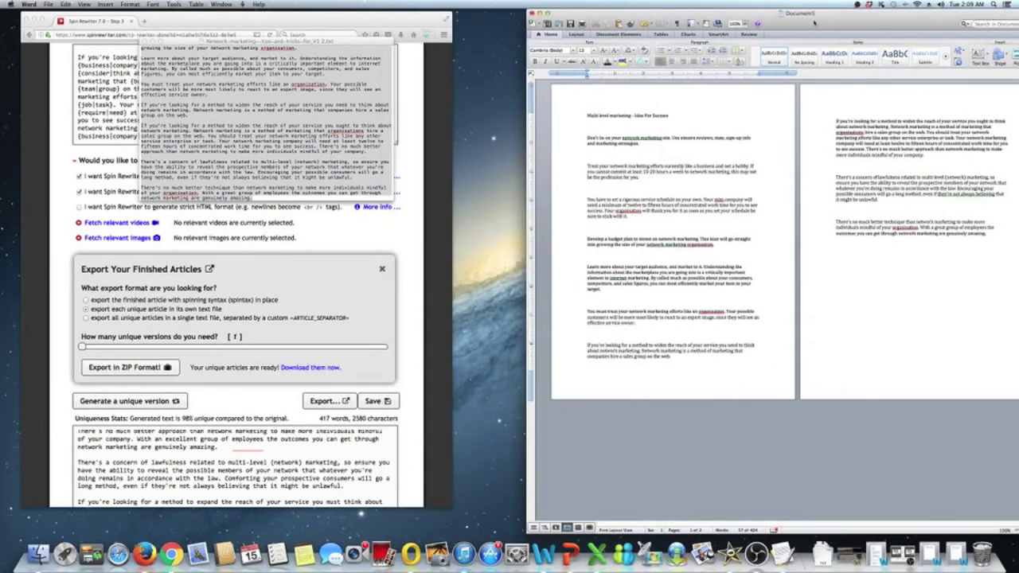
drag(806, 22, 786, 22)
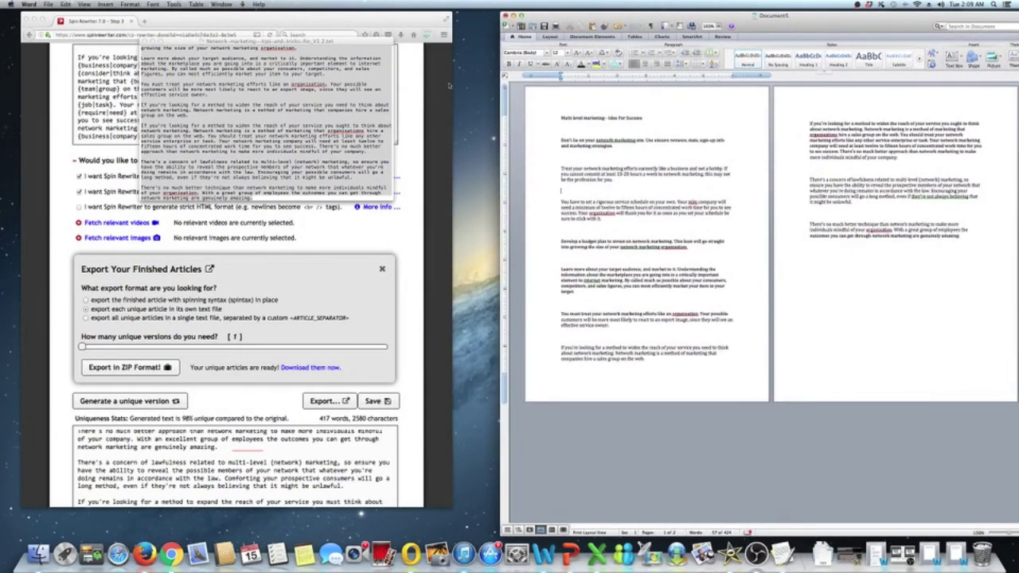
drag(388, 45, 495, 58)
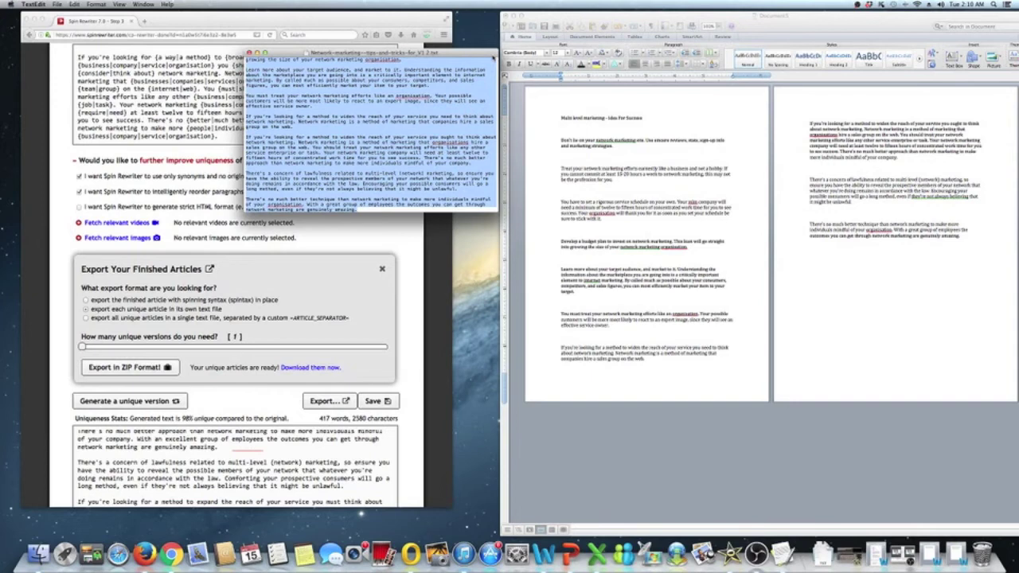
Step: Bring the Firefox window with Spin Rewriter's Step 3 page forward, scrolled to its heading
click(350, 26)
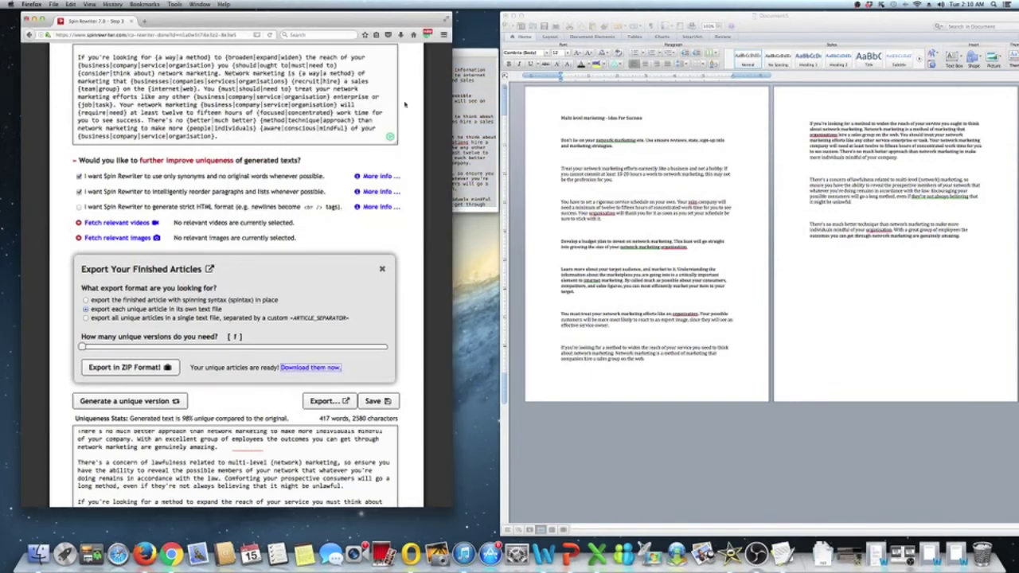
scroll(406, 108, up, 2)
scroll(406, 108, up, 5)
scroll(406, 109, down, 3)
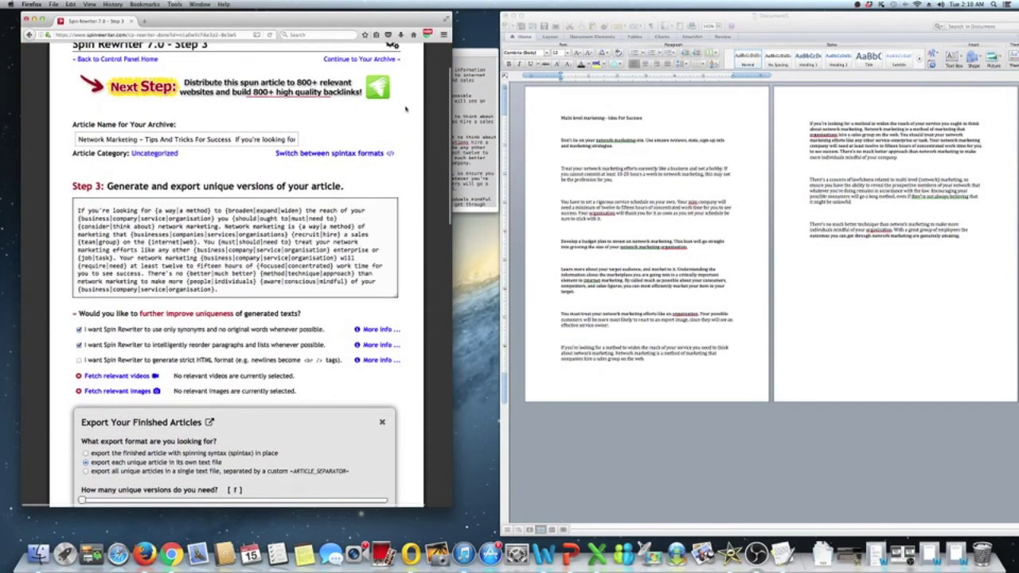
scroll(406, 108, up, 1)
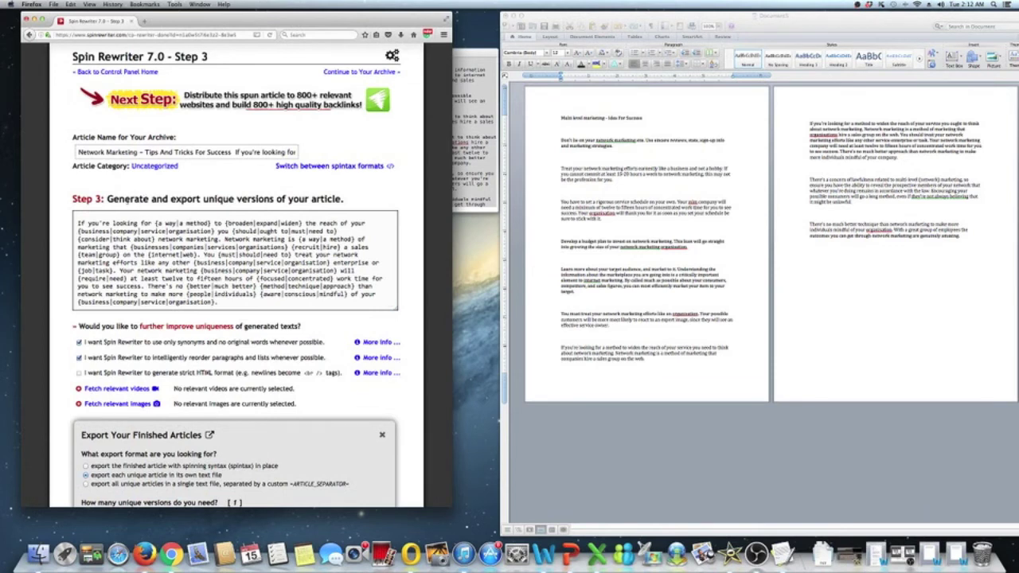
Step: Return to the Spin Rewriter control panel via the logo and enter the GOLD Membership Area
scroll(406, 161, up, 3)
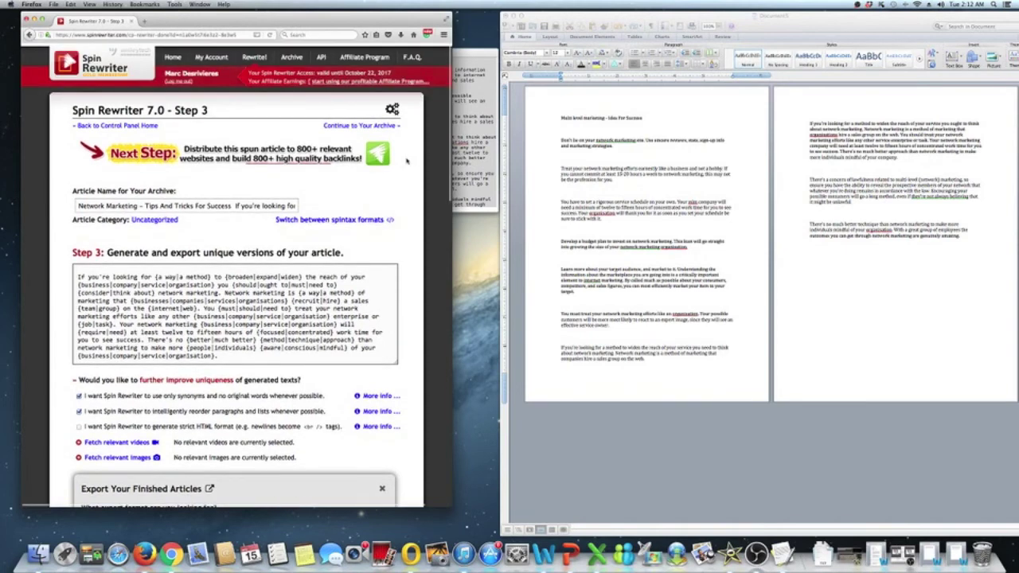
scroll(407, 160, down, 5)
scroll(407, 161, up, 5)
click(120, 71)
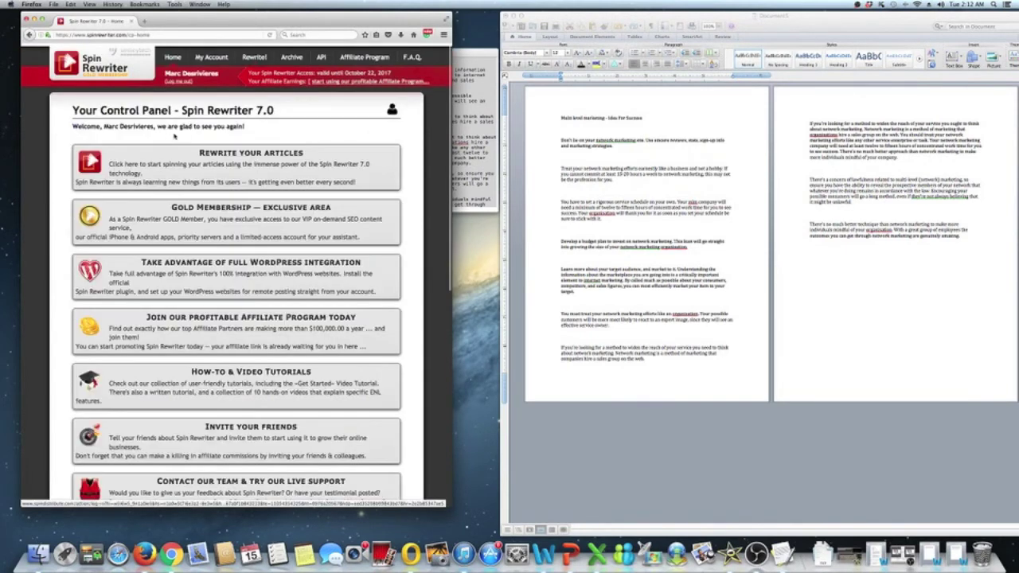
scroll(174, 136, down, 3)
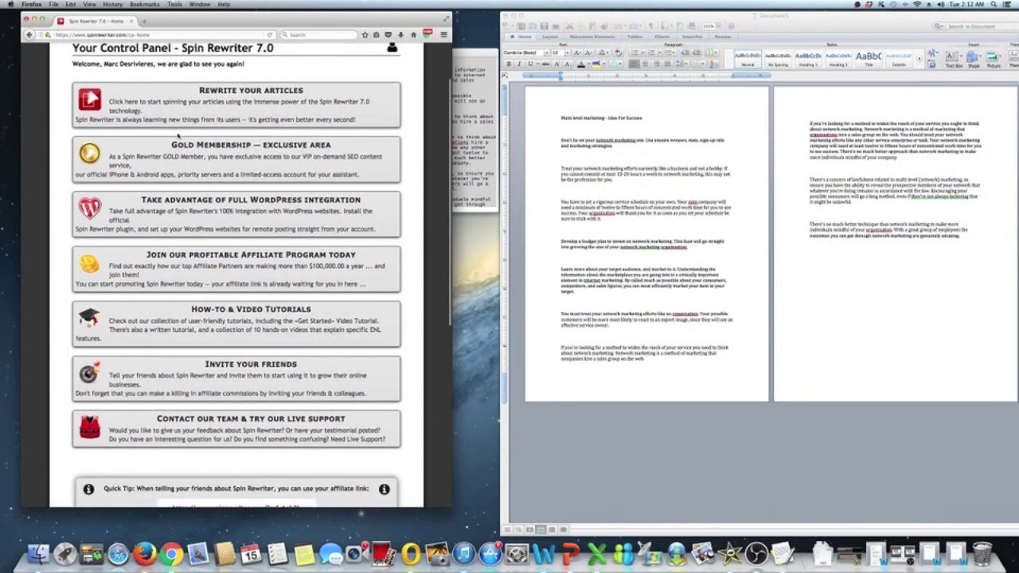
click(194, 153)
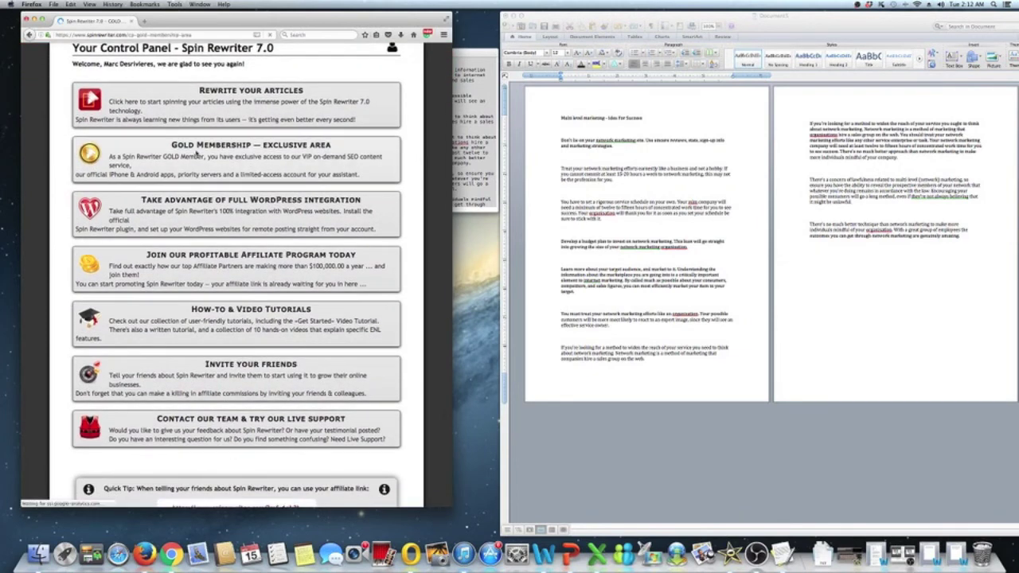
Step: Scroll through the GOLD benefits list, including mobile apps, priority servers and VIP support
scroll(195, 154, down, 4)
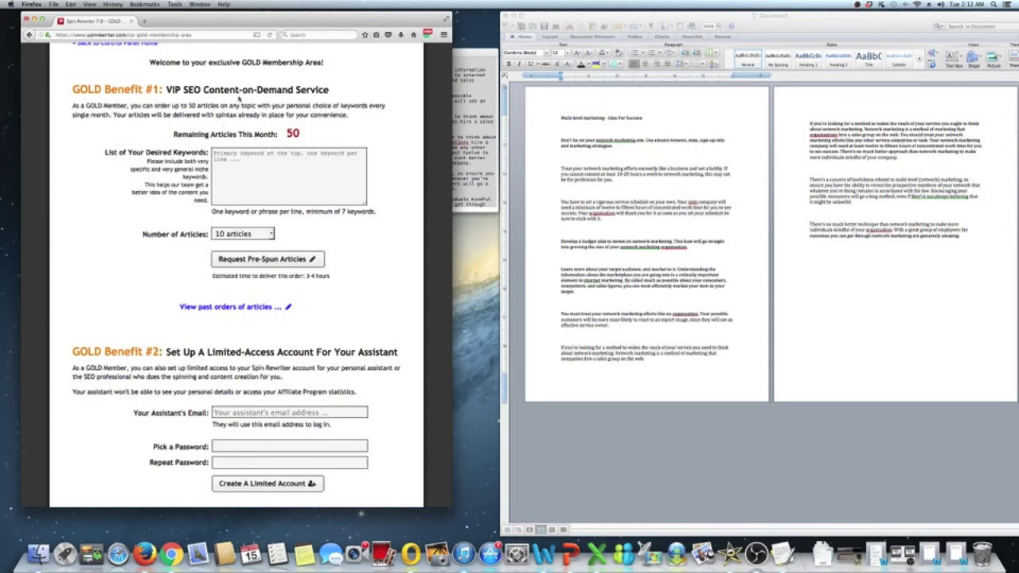
scroll(290, 209, down, 2)
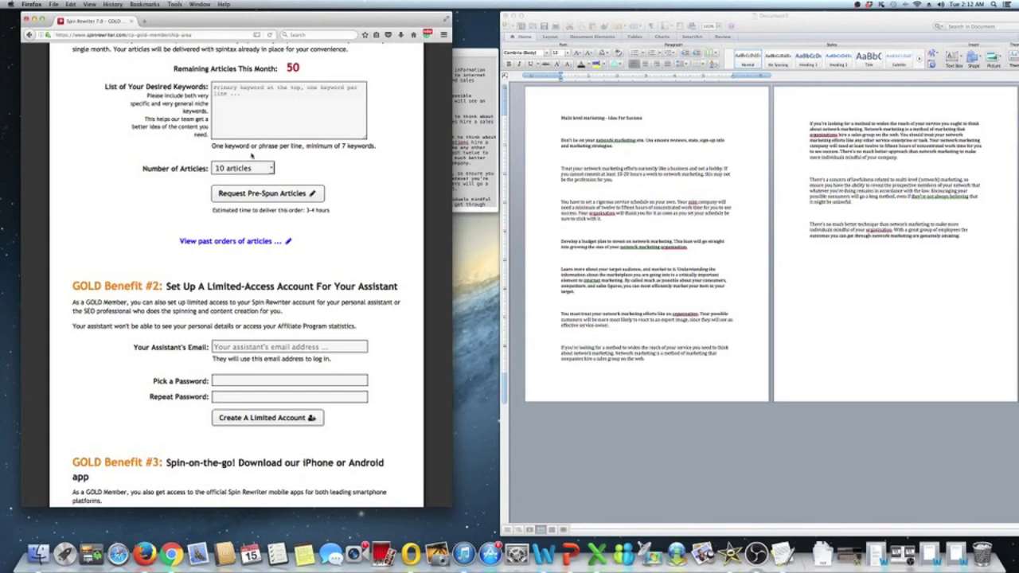
scroll(251, 156, down, 4)
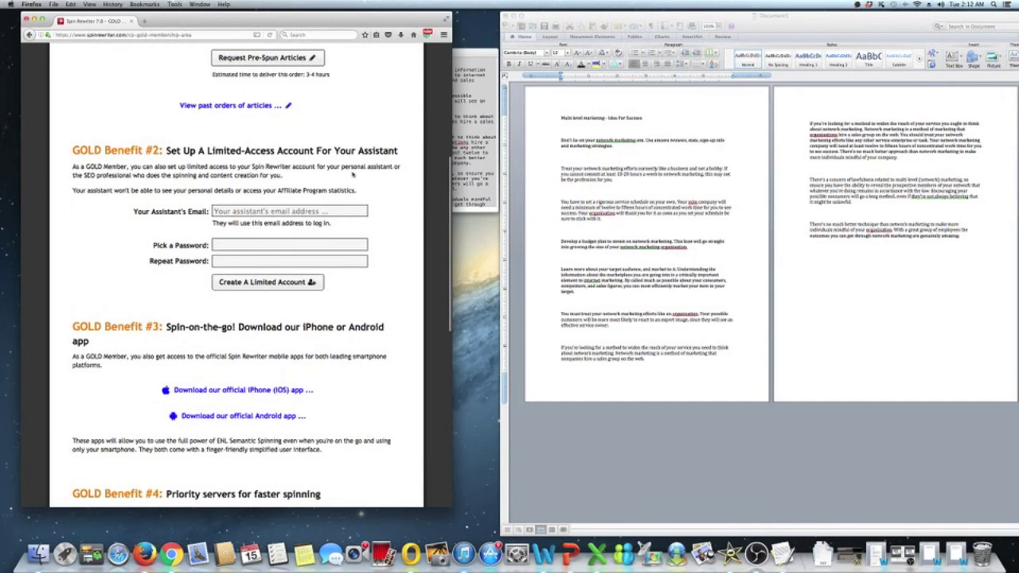
scroll(341, 296, down, 3)
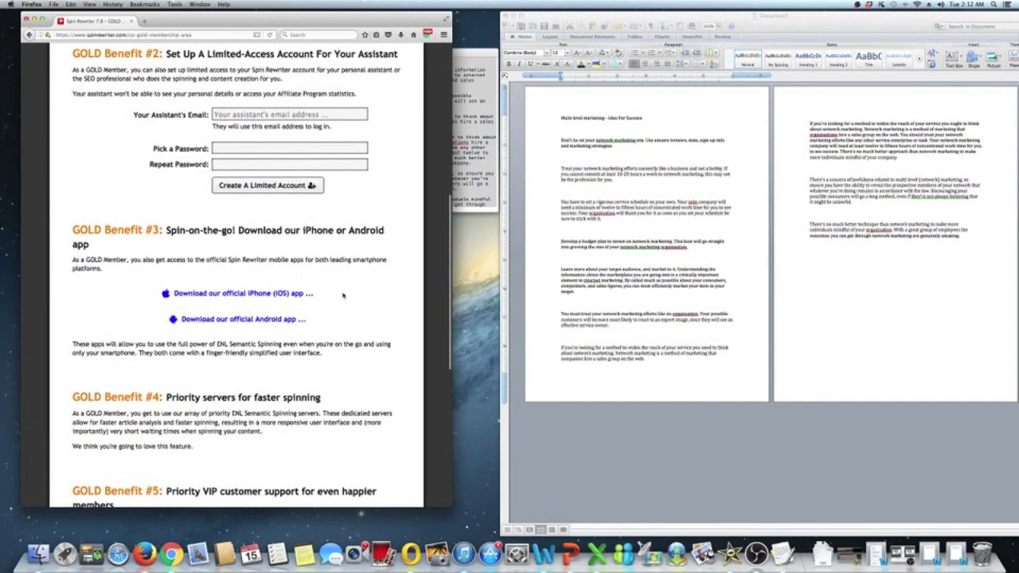
scroll(343, 295, down, 2)
scroll(343, 296, down, 2)
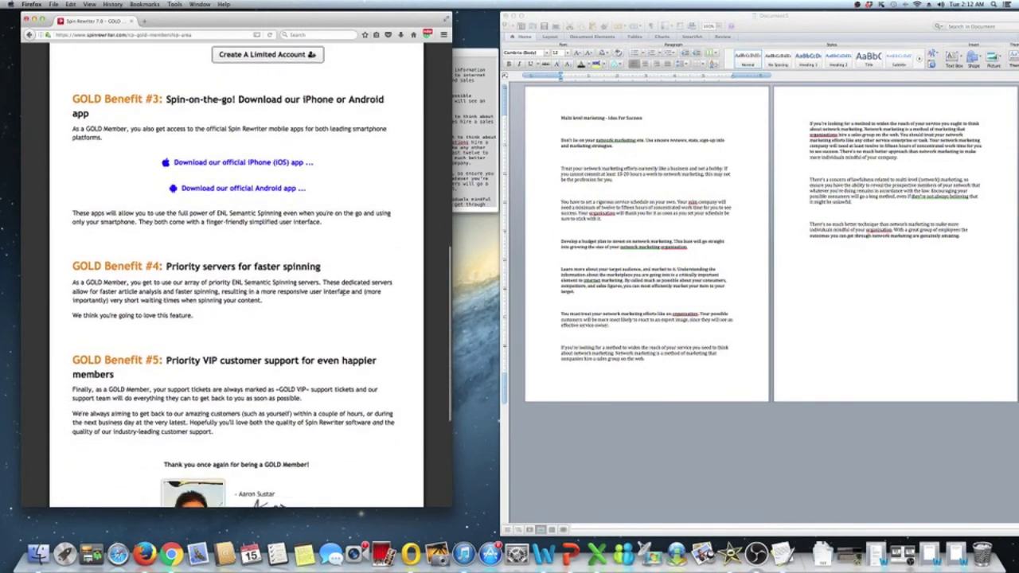
scroll(343, 292, down, 1)
scroll(343, 293, down, 2)
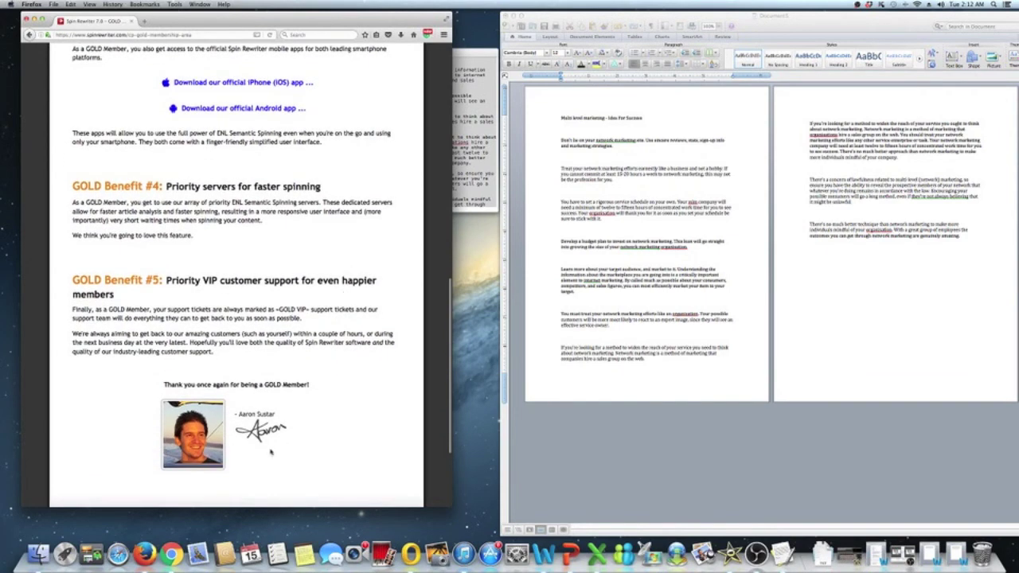
scroll(310, 316, up, 2)
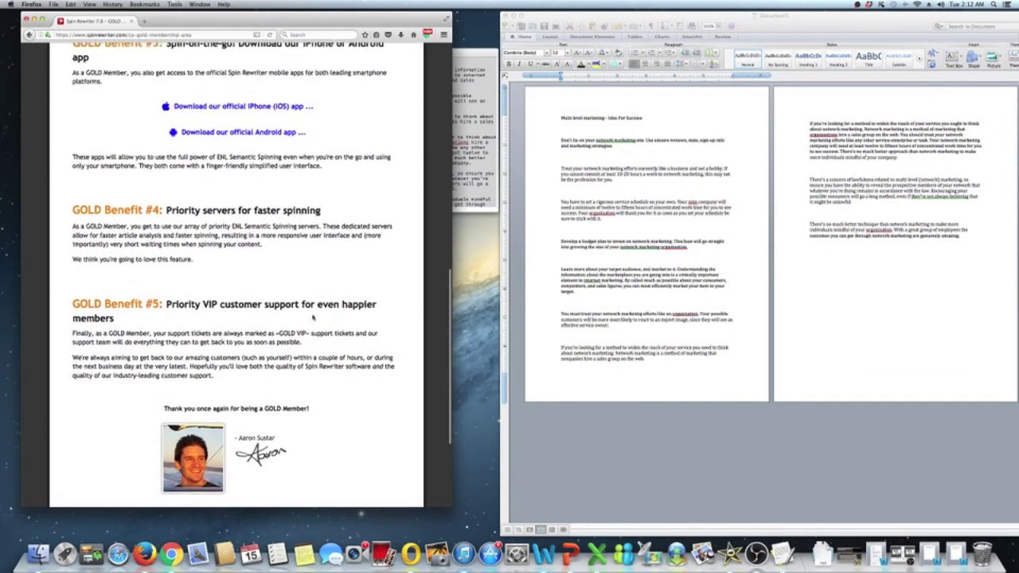
scroll(313, 318, up, 1)
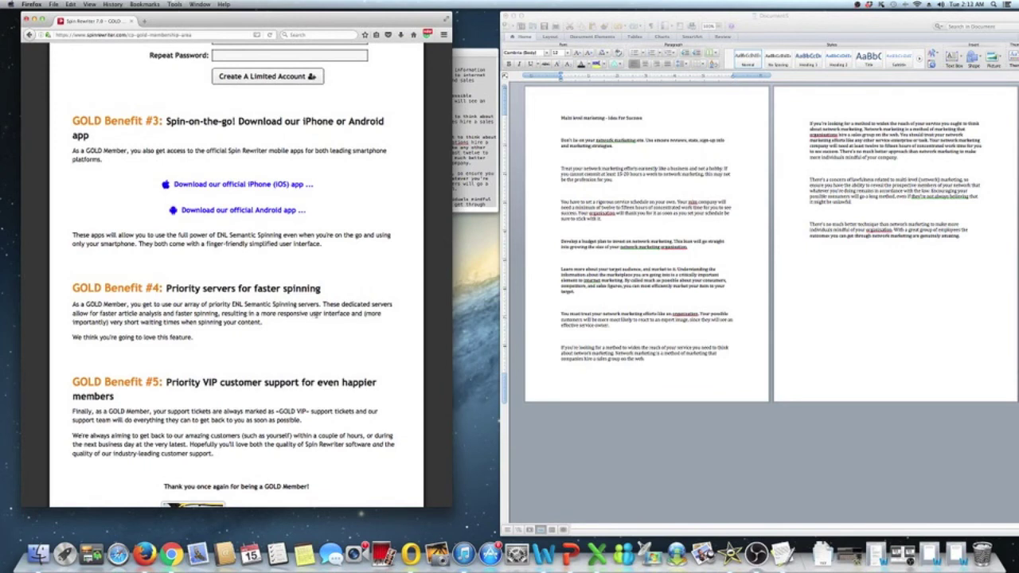
scroll(316, 314, up, 3)
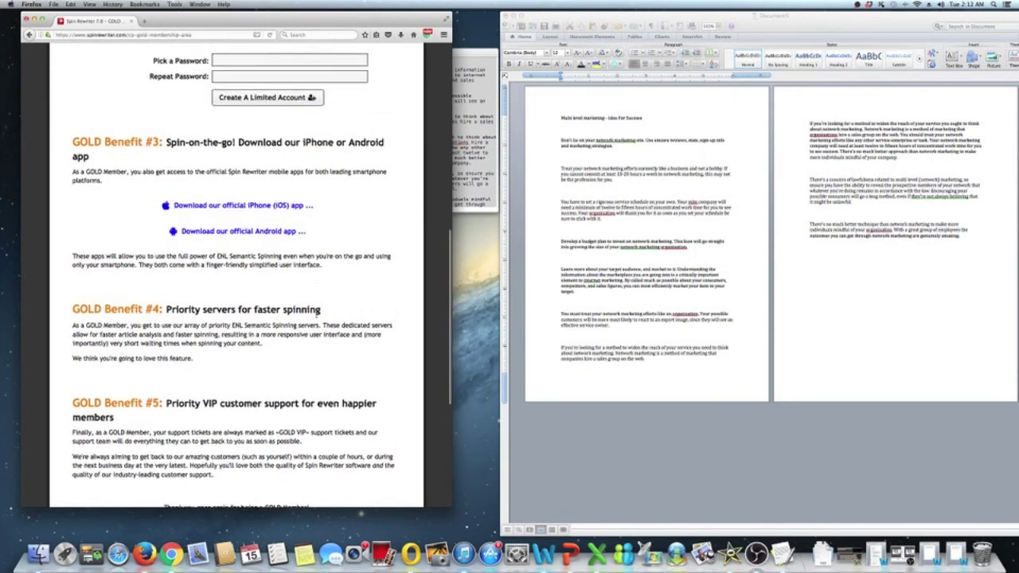
scroll(316, 317, up, 1)
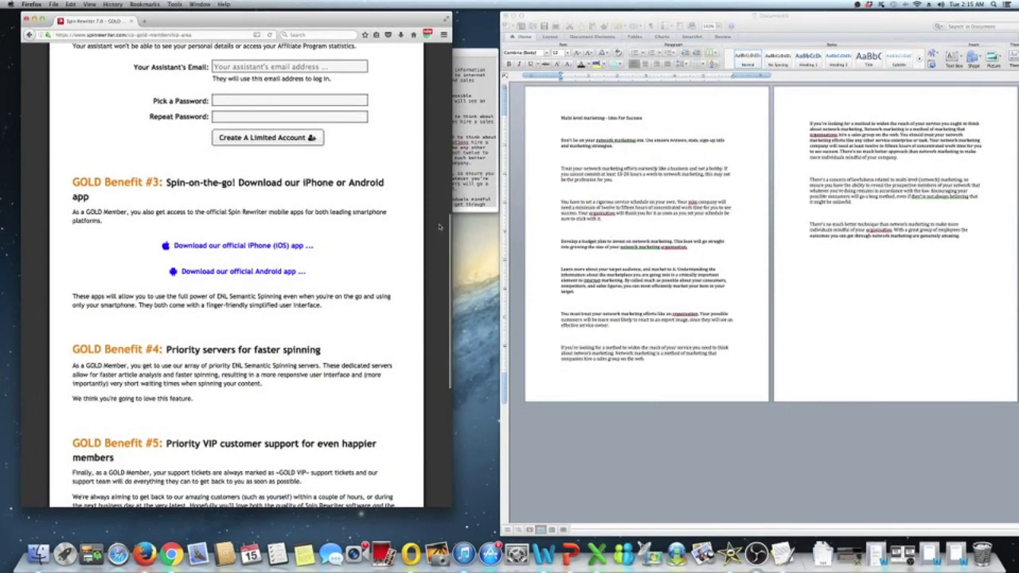
Step: Widen the Firefox window showing GOLD Benefit #2 by pulling out its right edge
scroll(438, 227, down, 2)
scroll(438, 227, up, 4)
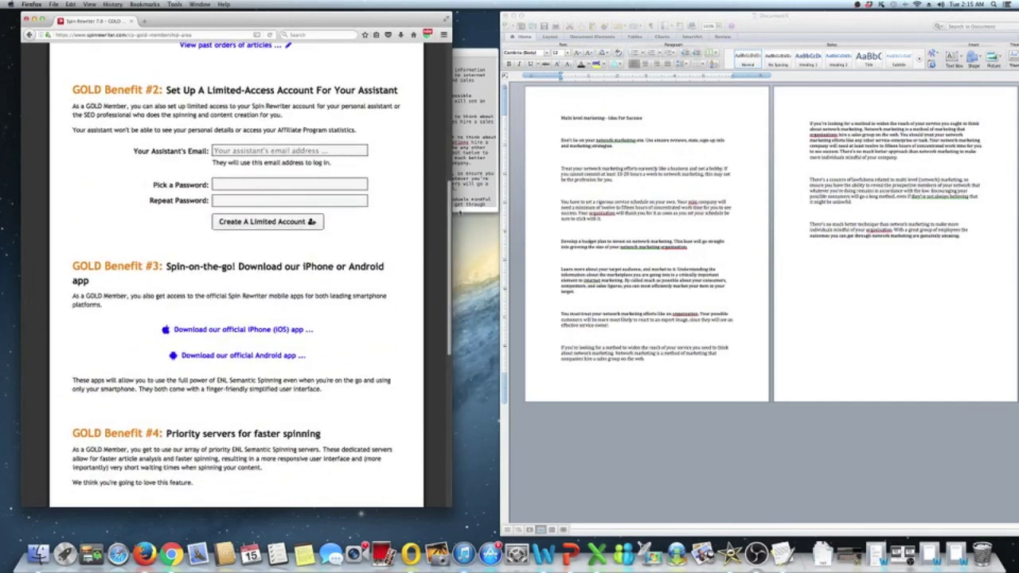
drag(457, 209, 500, 212)
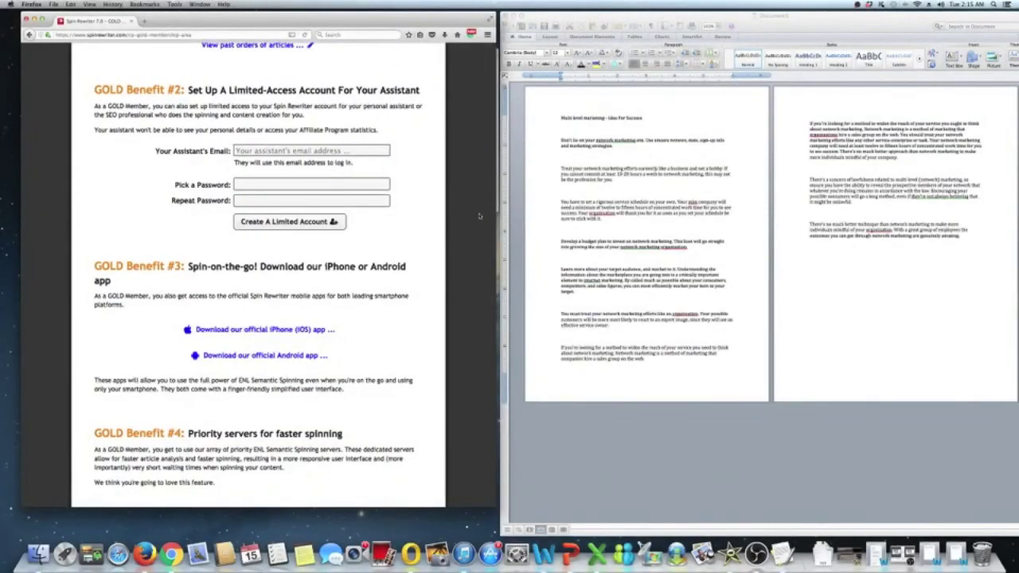